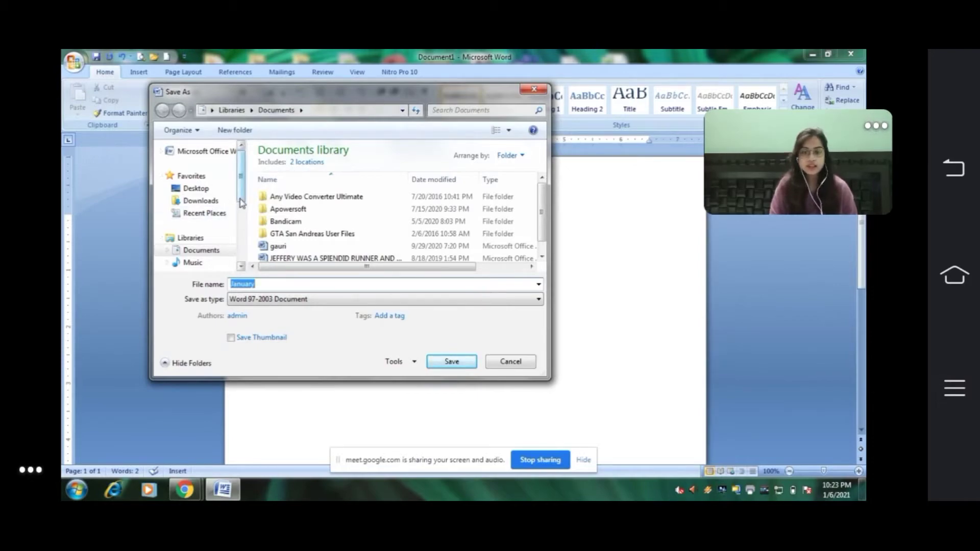
Step: Save the document to the Desktop under the file name "January 2021"
left_click(271, 286)
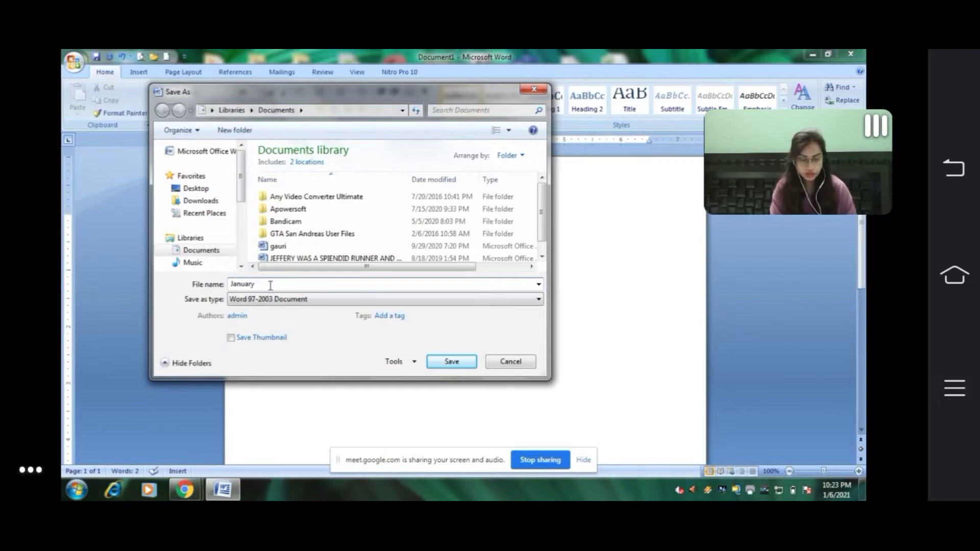
type("2021")
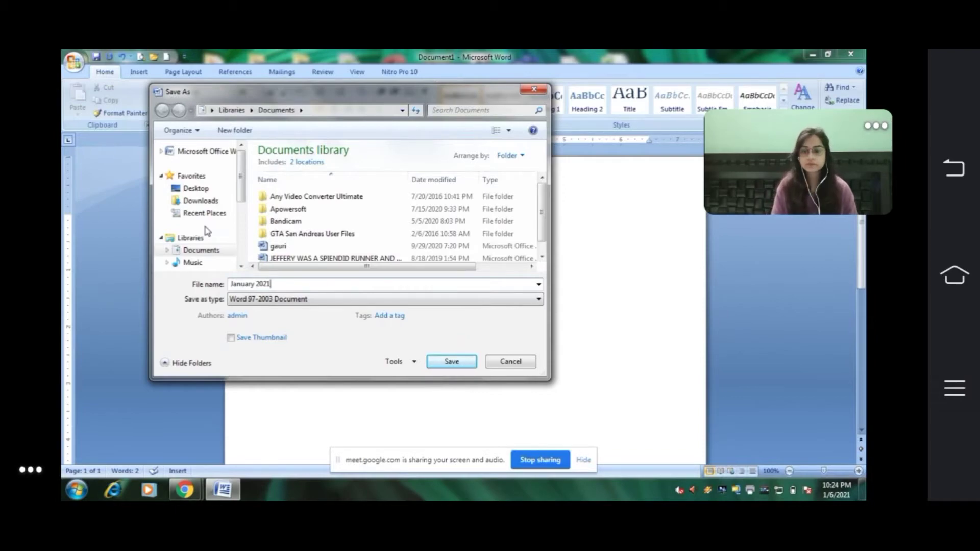
left_click(203, 192)
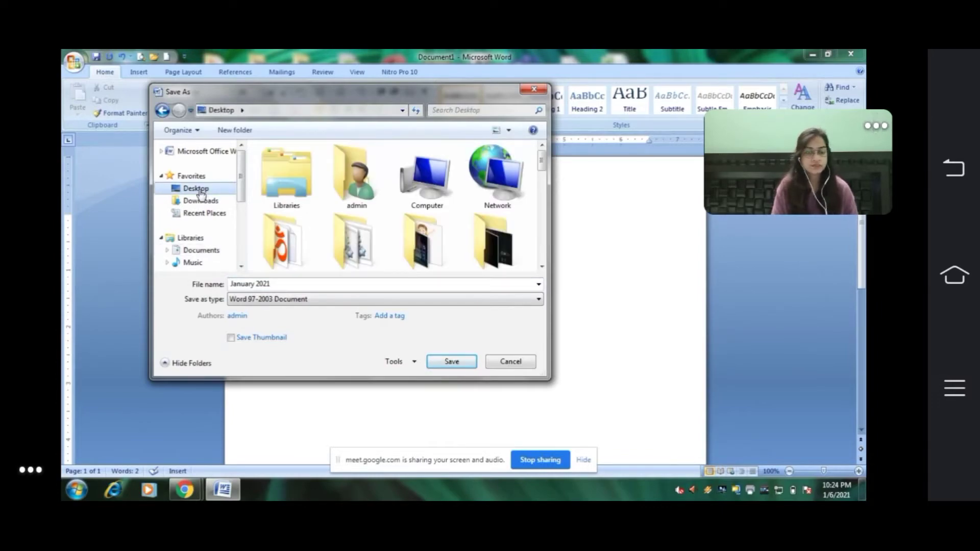
left_click(452, 361)
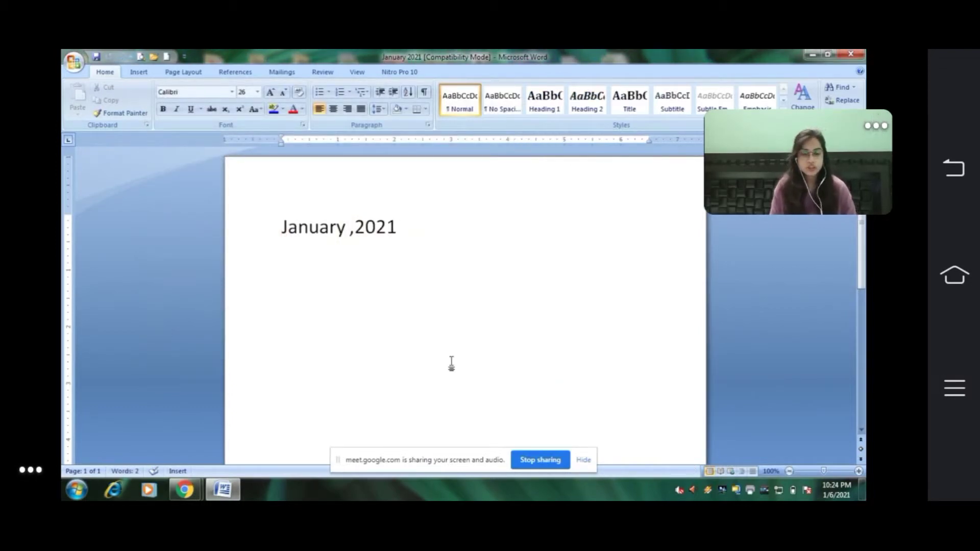
Step: Close the document window and move the January 2021 file icon to an empty spot beside the sun image on the desktop
left_click(855, 55)
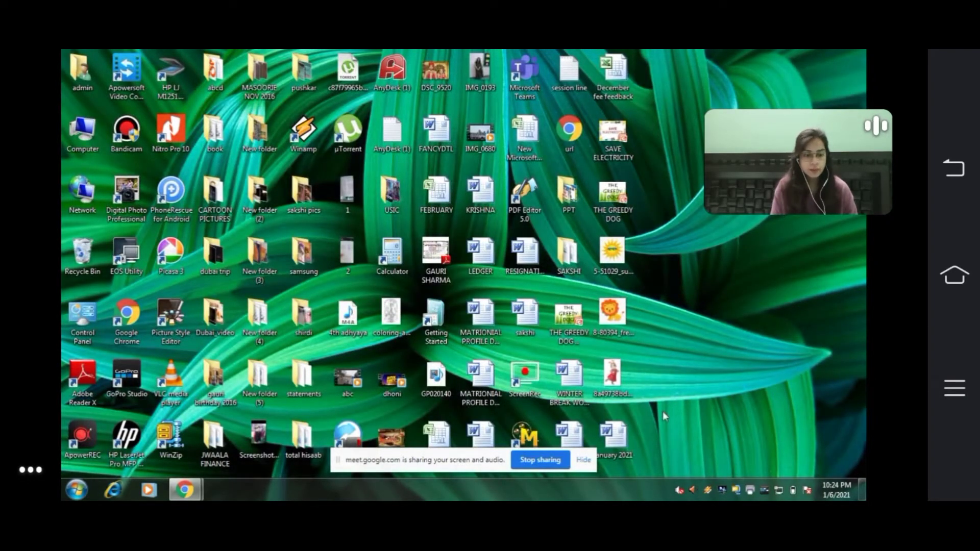
left_click_drag(615, 442, 682, 275)
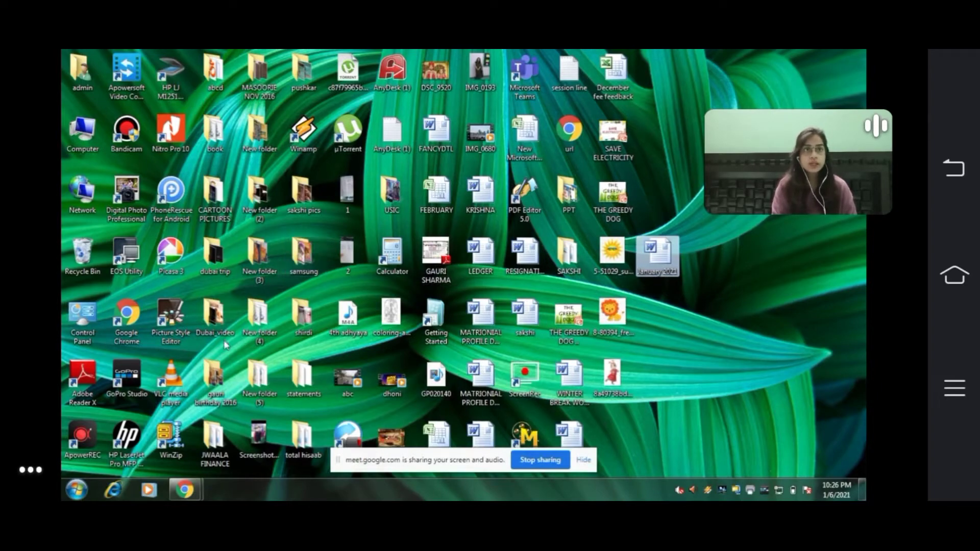
left_click(609, 251, "ctrl")
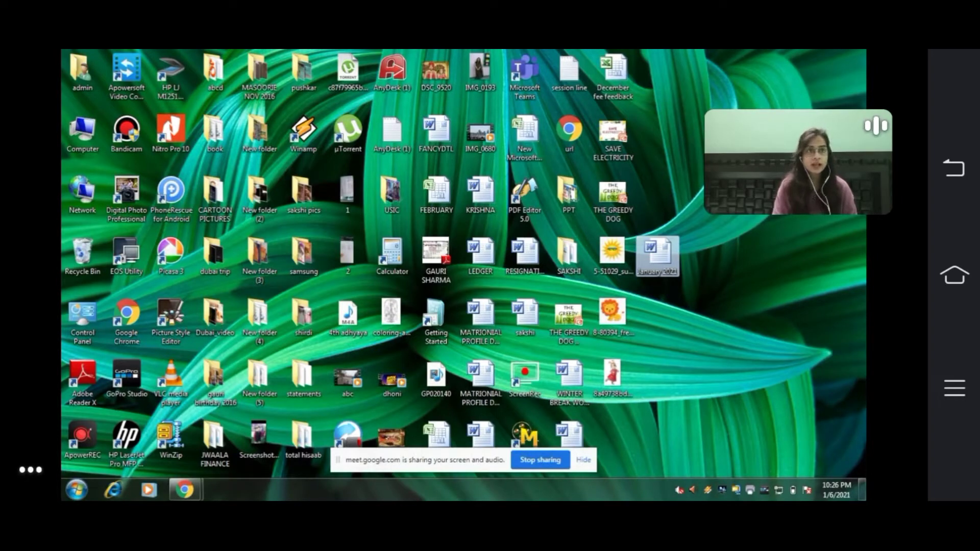
Step: Create a new folder on the desktop and place it in the empty area below the January 2021 file
left_click(699, 134)
right_click(700, 134)
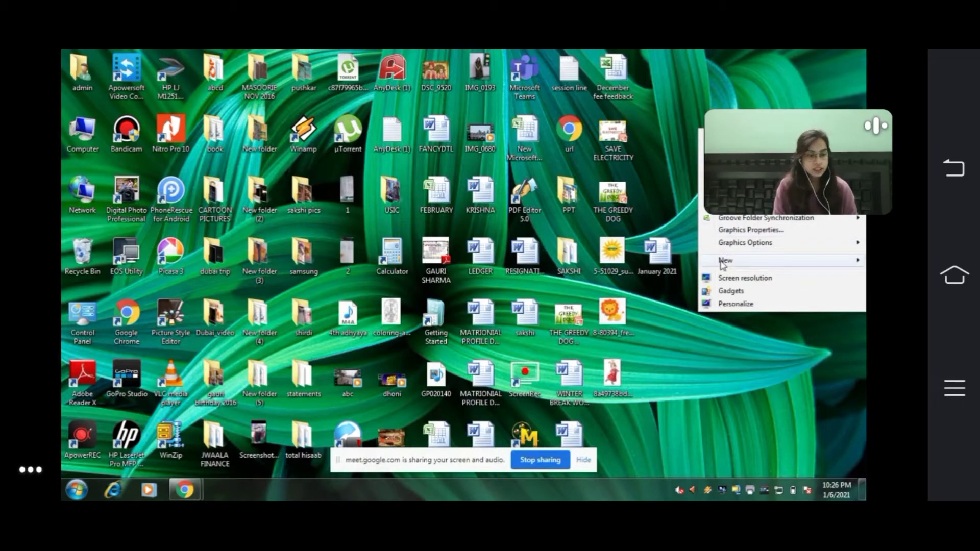
mouse_move(725, 263)
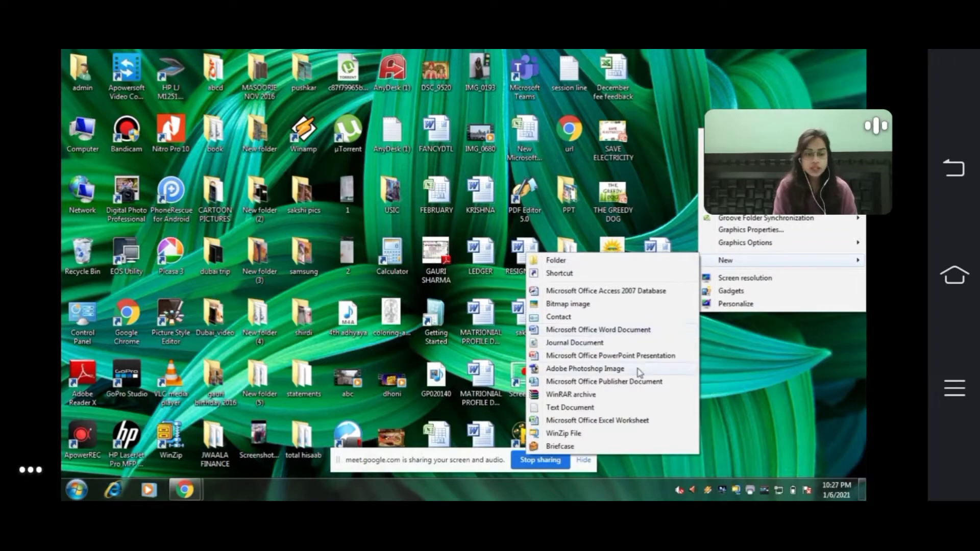
left_click(627, 263)
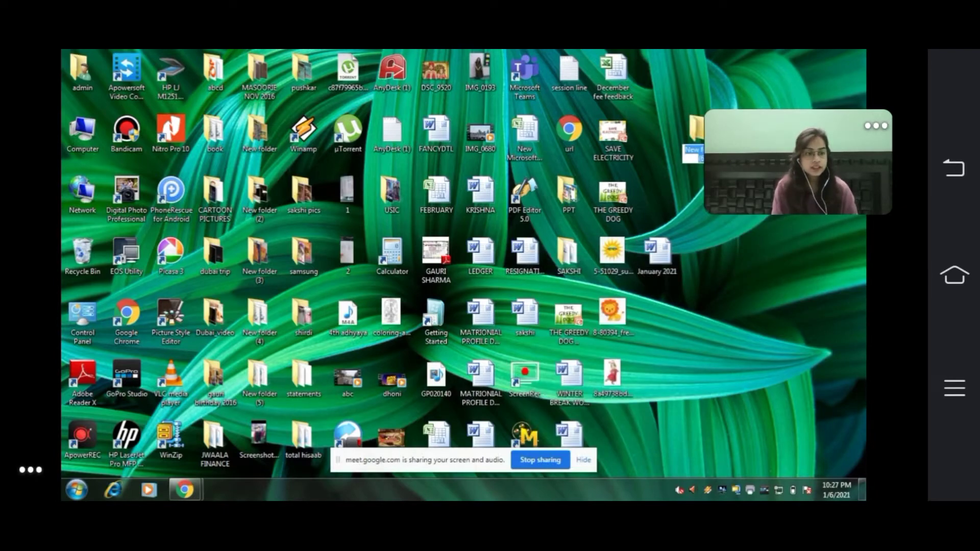
left_click_drag(695, 133, 704, 295)
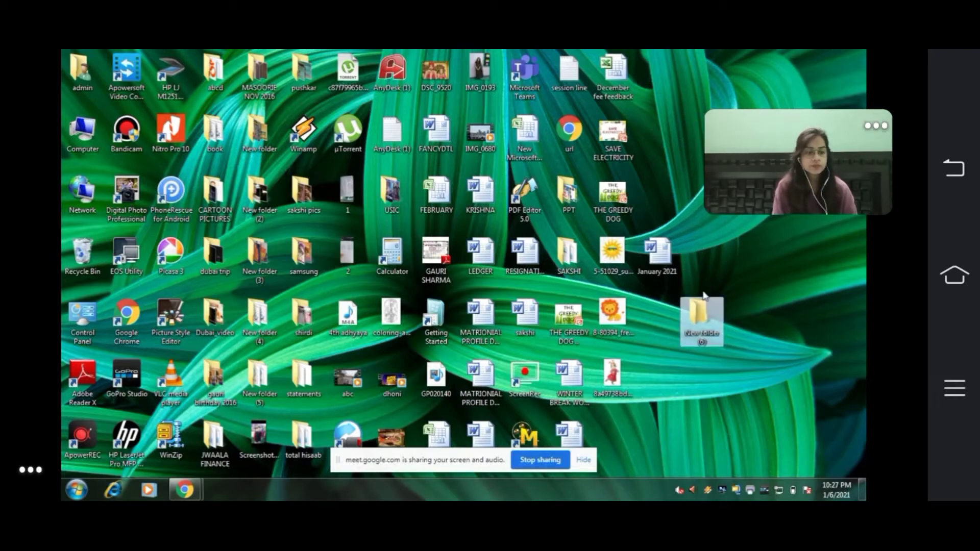
left_click(742, 321)
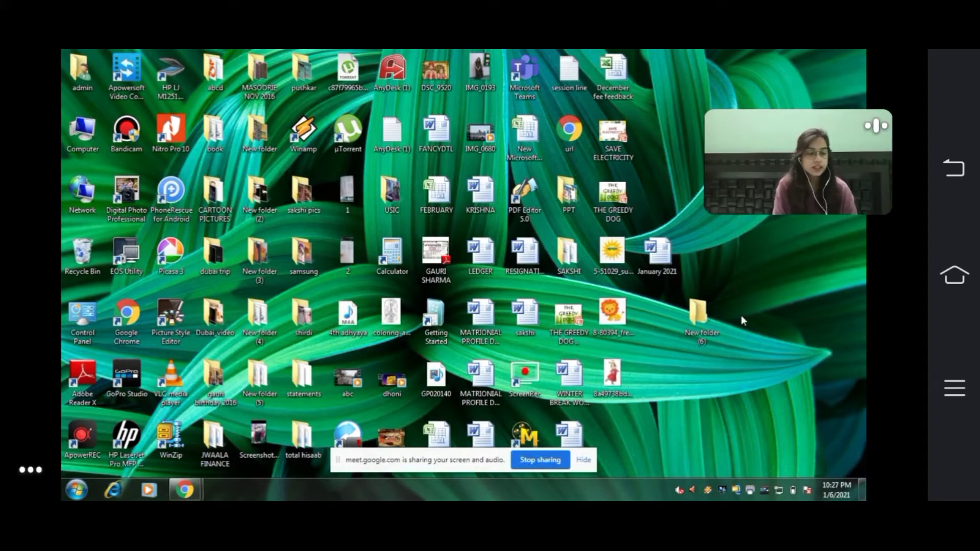
Step: Rename the new desktop folder as 2021
right_click(705, 323)
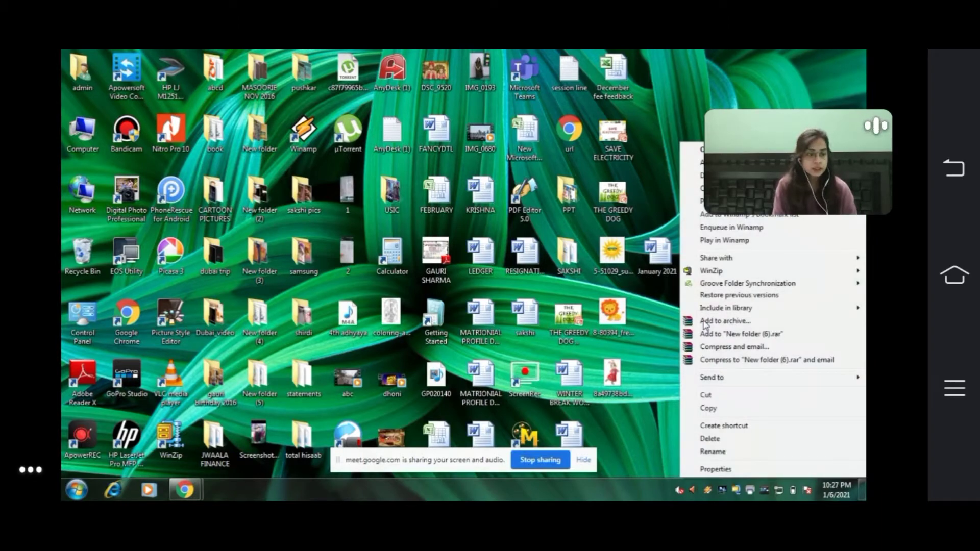
left_click(714, 452)
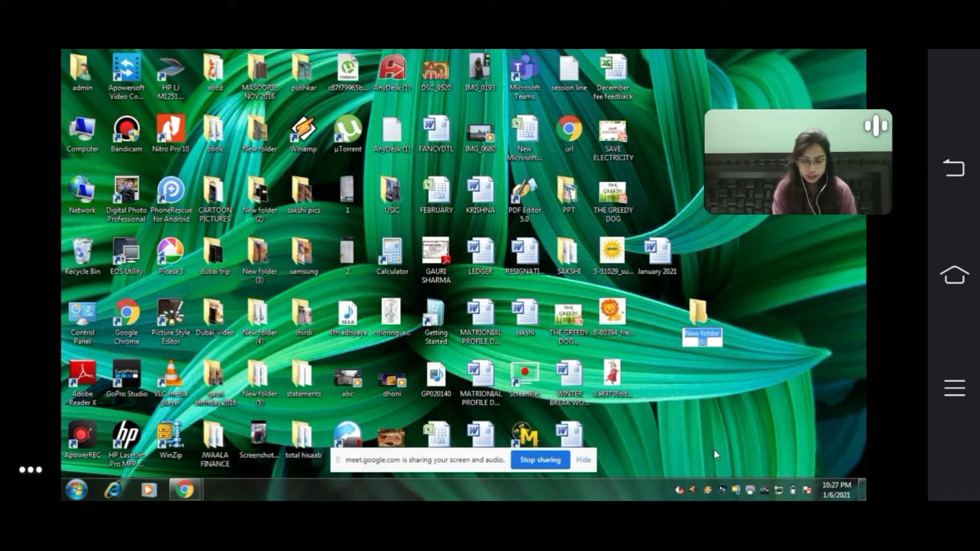
type("2021")
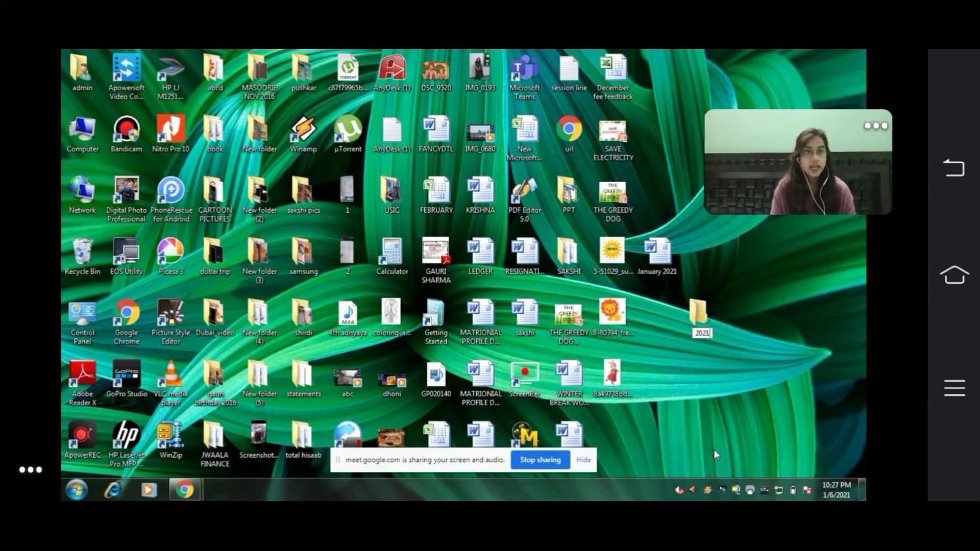
key("Return")
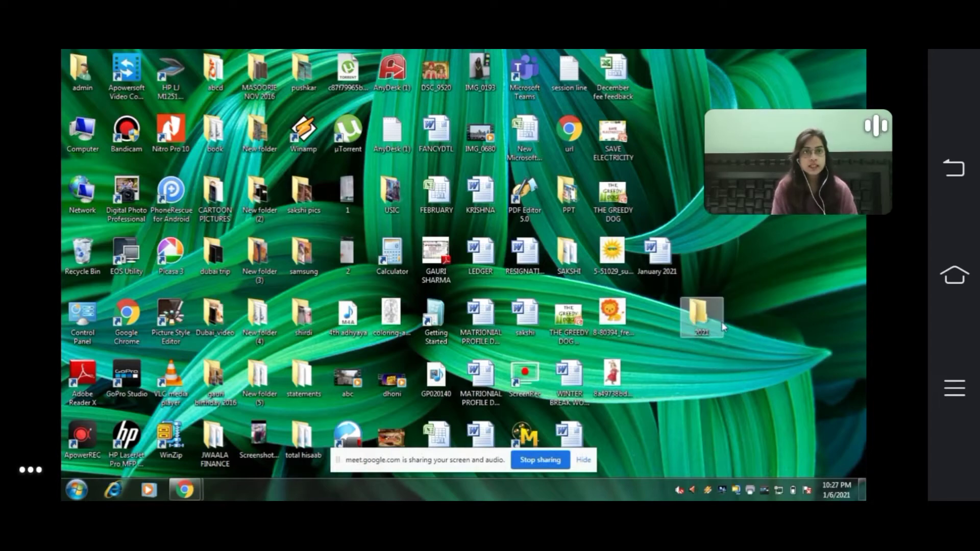
left_click(710, 356)
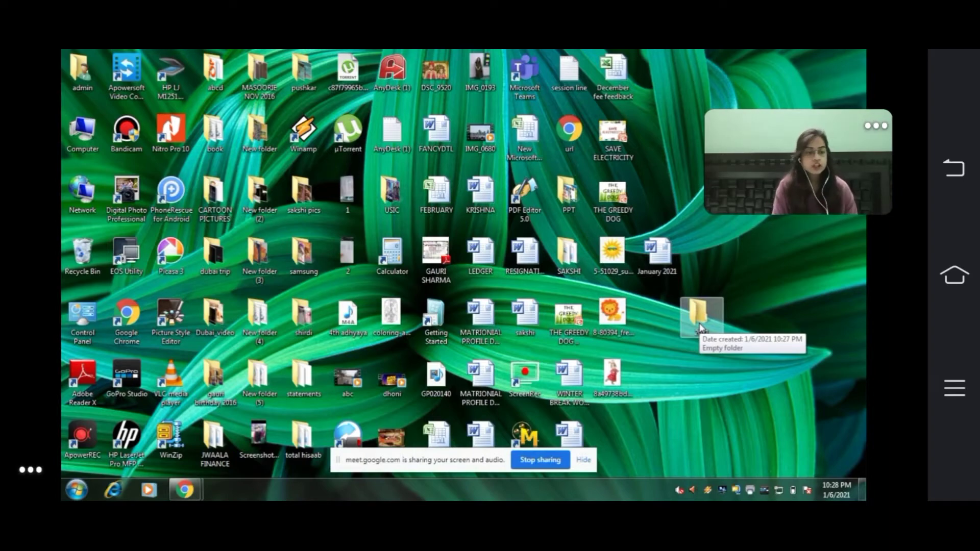
Step: Move the January 2021 document and the sun, lion and rabbit images from the desktop into the 2021 folder
left_click(661, 258)
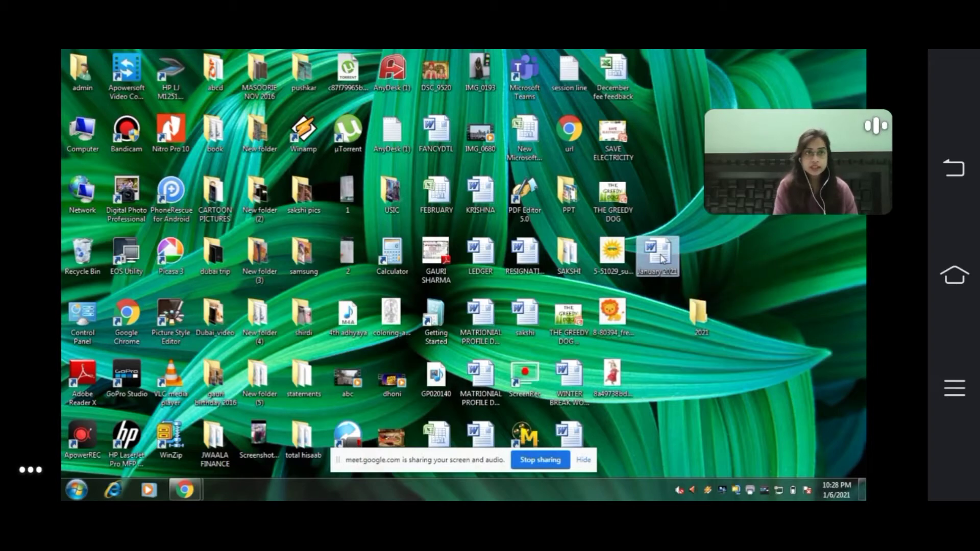
left_click_drag(661, 258, 700, 320)
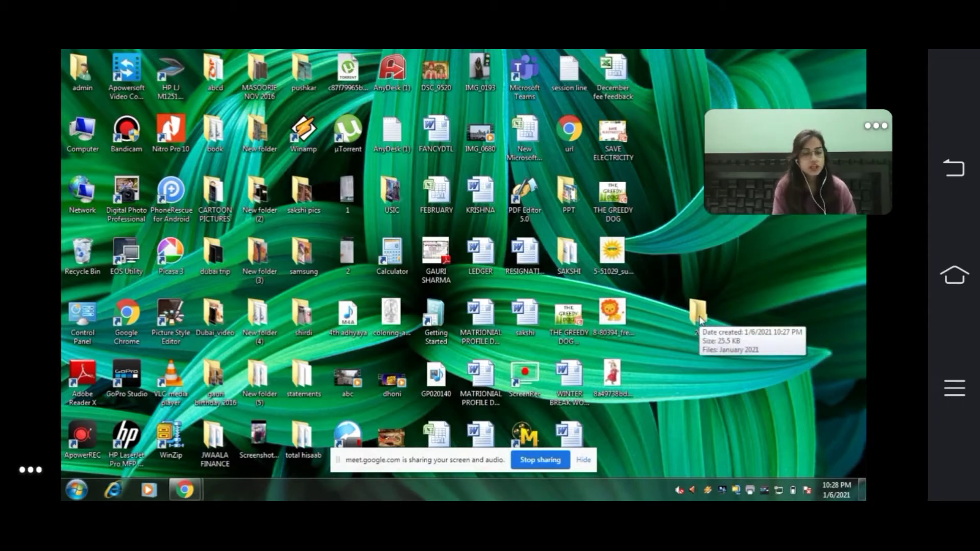
left_click(615, 253)
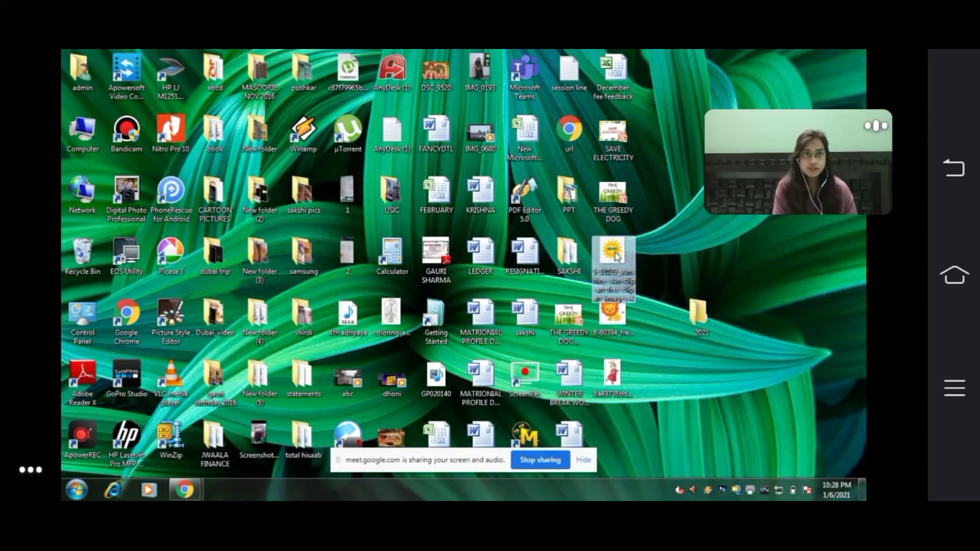
left_click_drag(616, 256, 700, 317)
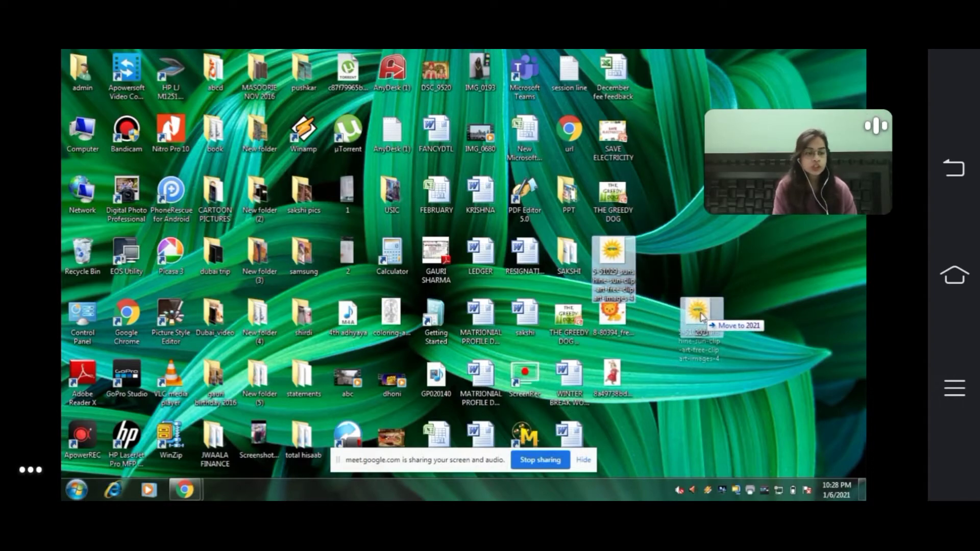
left_click_drag(700, 317, 701, 317)
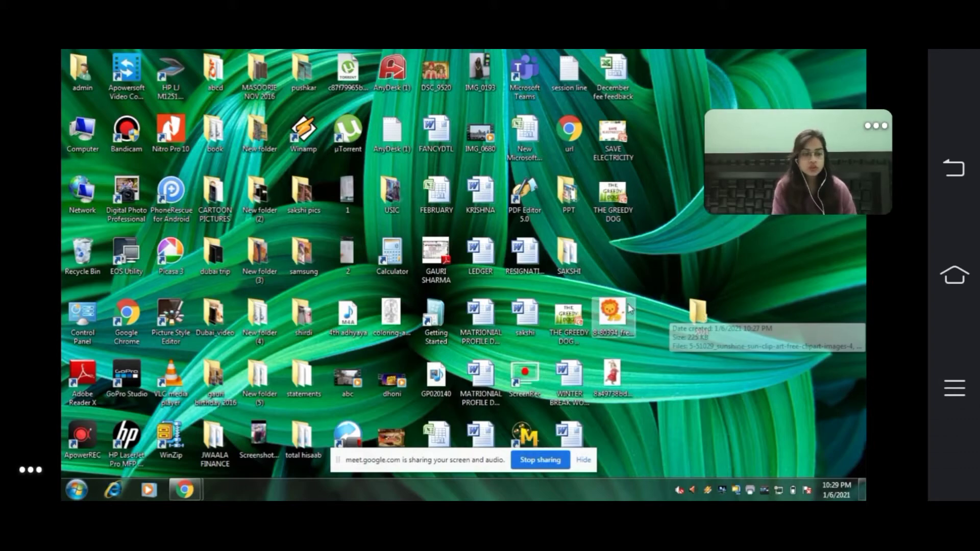
left_click_drag(612, 312, 698, 329)
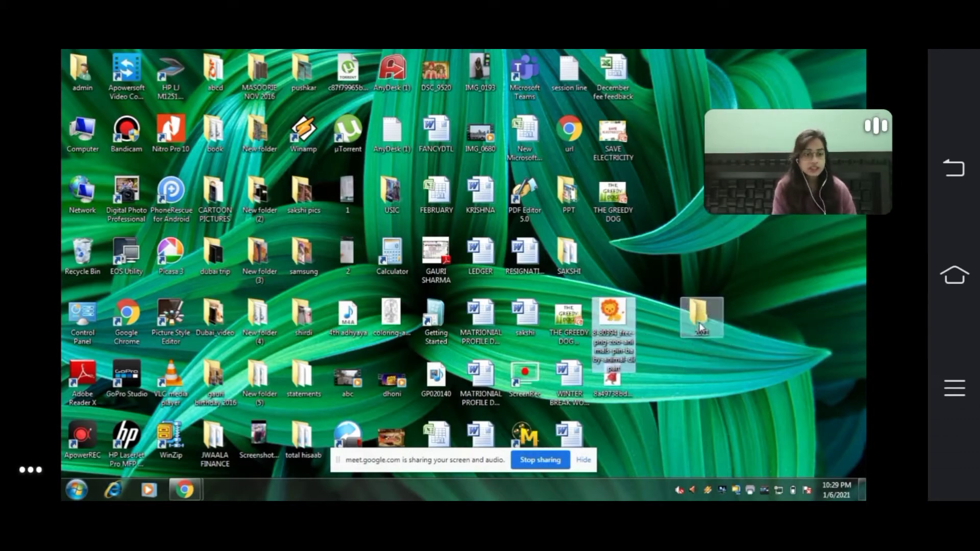
left_click_drag(607, 371, 700, 319)
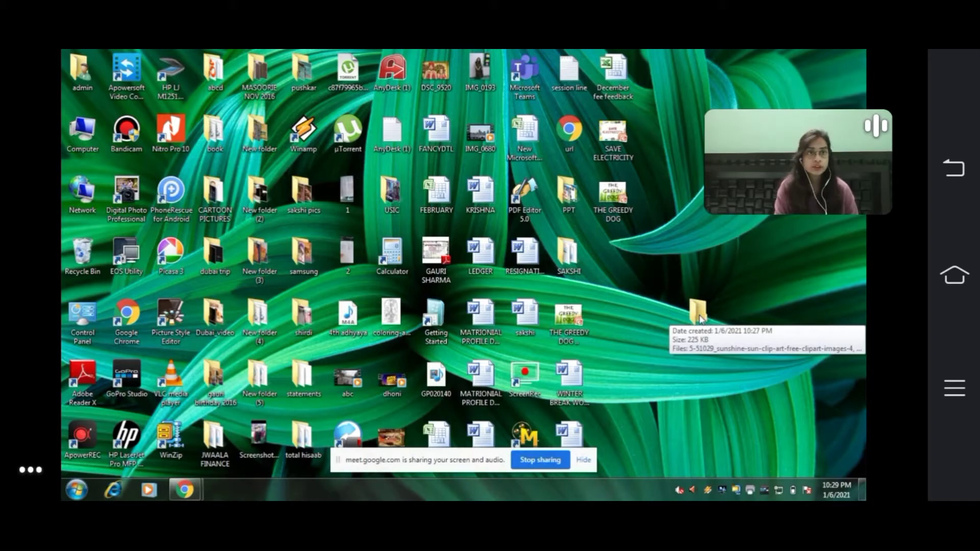
Step: Move the SAVE ELECTRICITY presentation and both THE GREEDY DOG presentations together into the 2021 folder
left_click(565, 320)
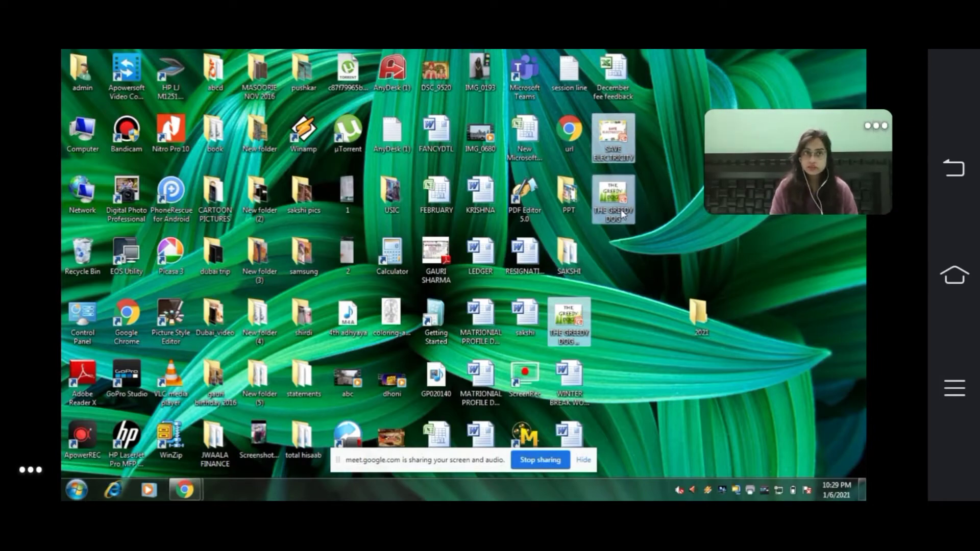
left_click_drag(622, 216, 703, 335)
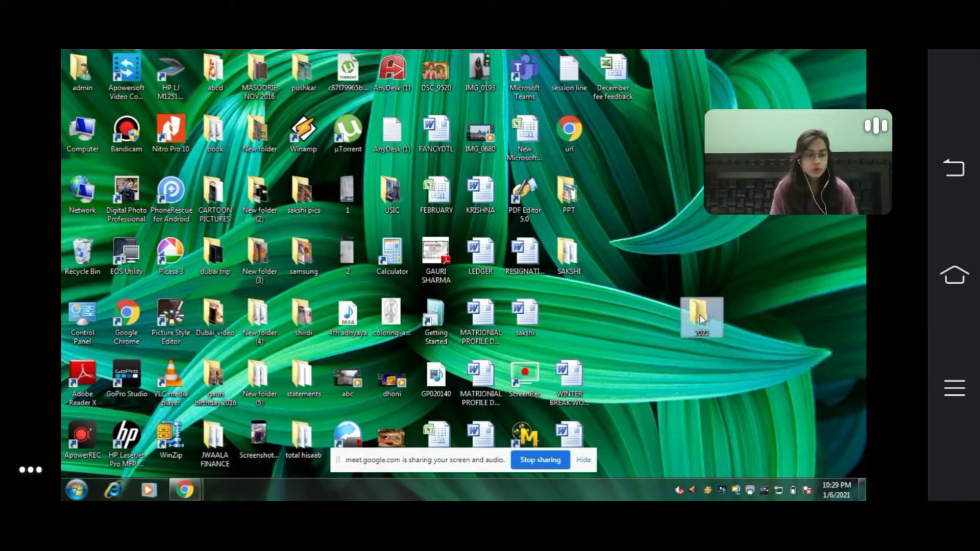
Step: Open the 2021 folder and display its contents as large icons
double_click(700, 315)
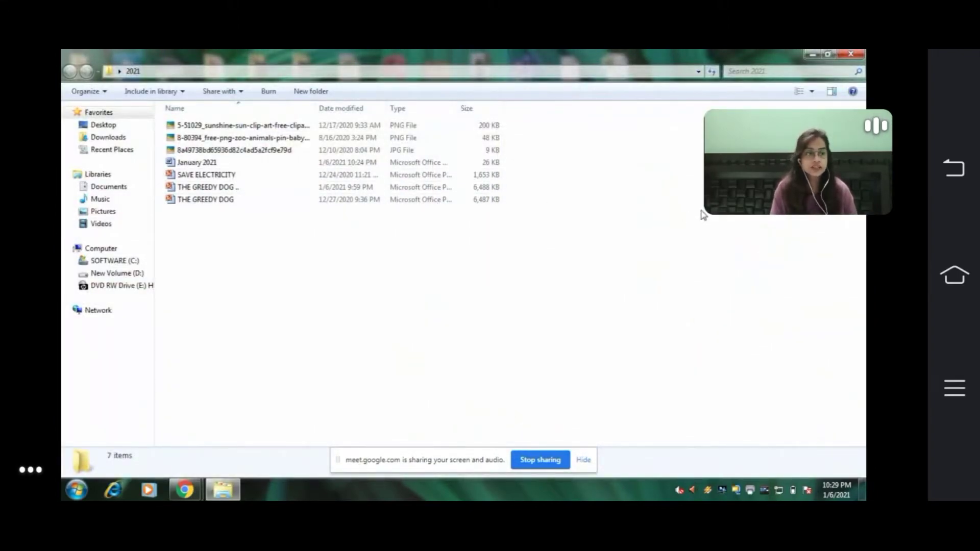
left_click(812, 91)
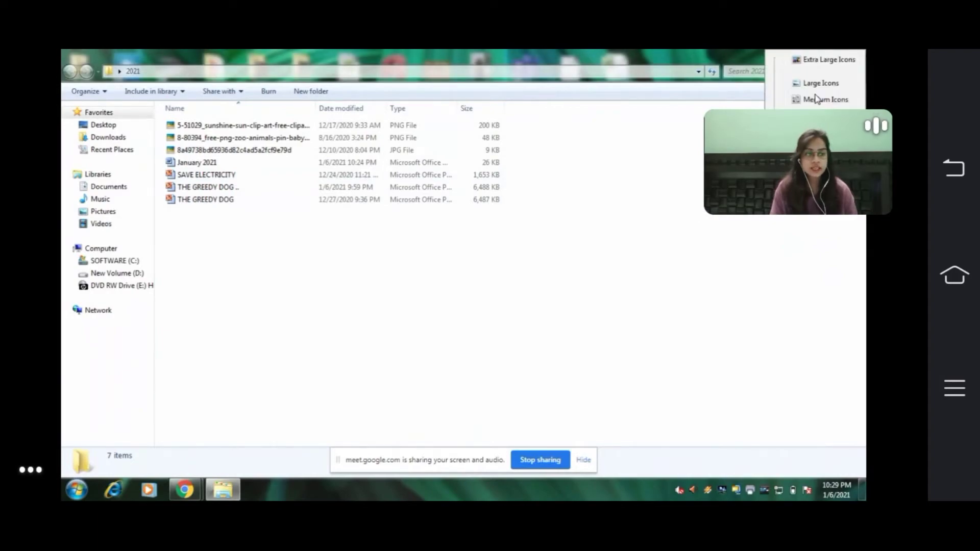
left_click(816, 83)
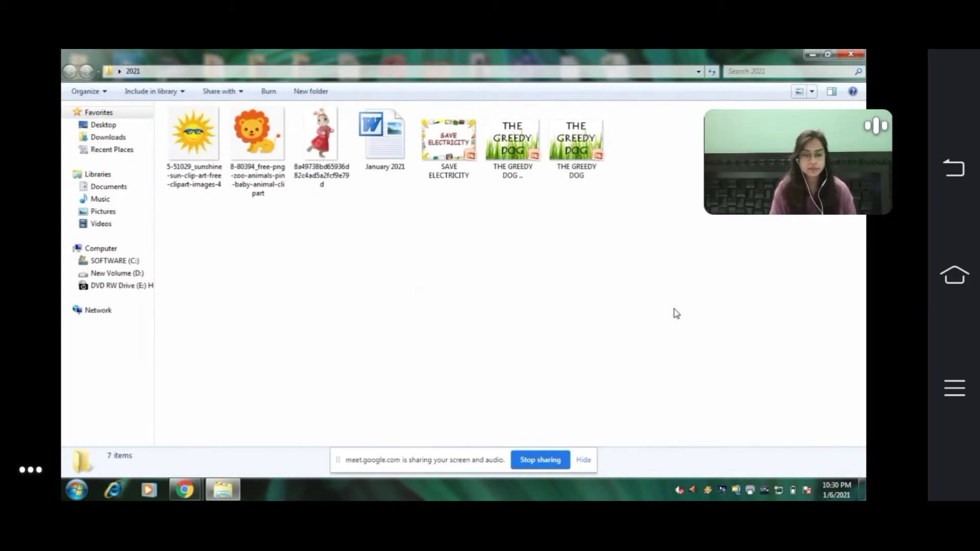
Step: Create a subfolder named ppt inside the 2021 folder
right_click(438, 240)
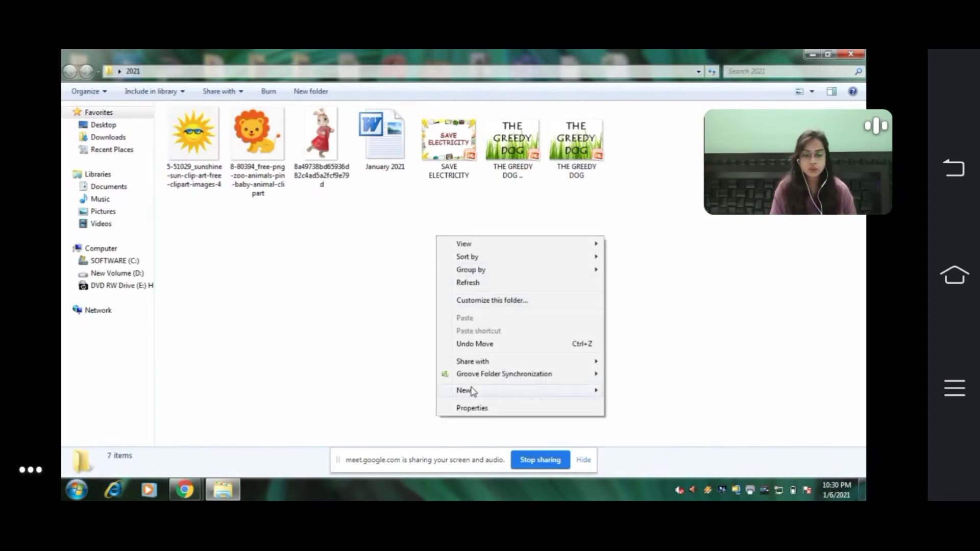
mouse_move(471, 393)
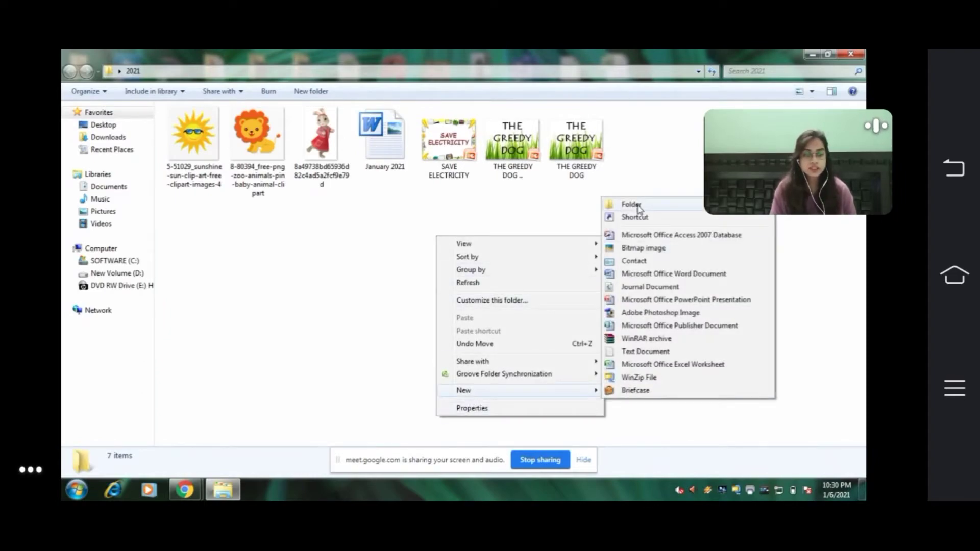
left_click(638, 206)
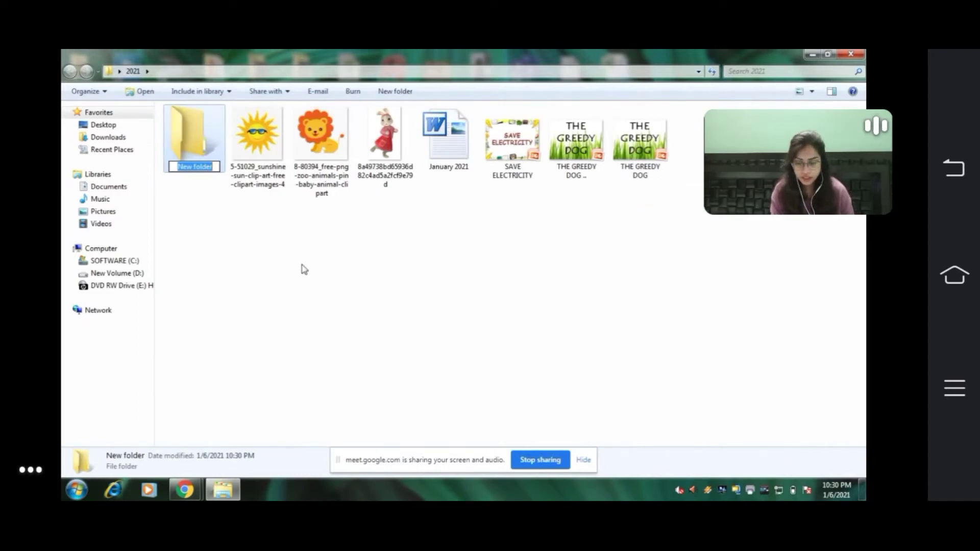
type("ppt")
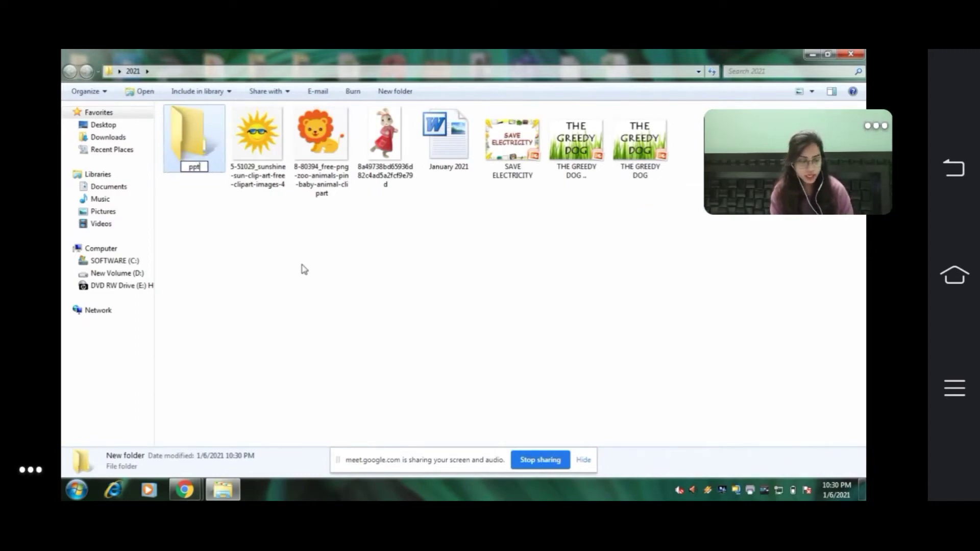
key("Return")
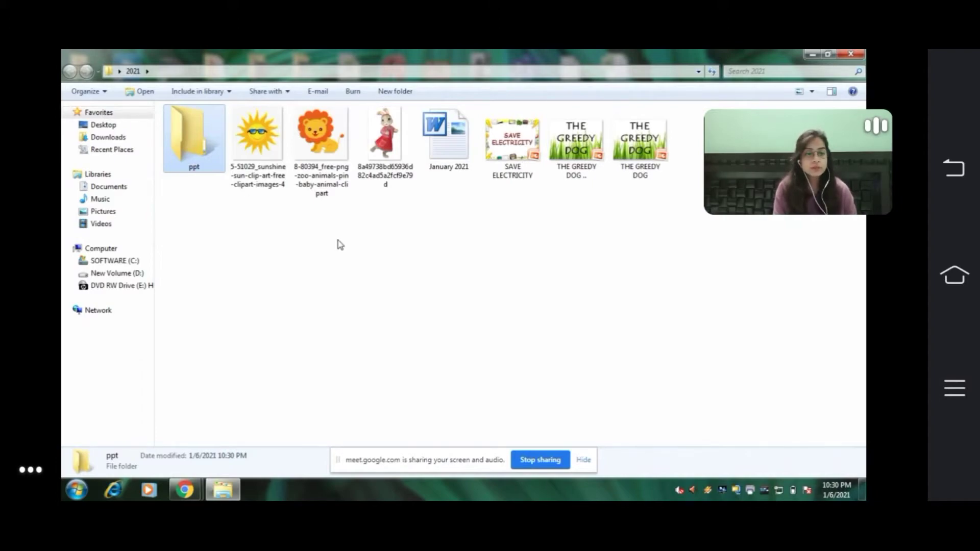
Step: Move the SAVE ELECTRICITY presentation and both THE GREEDY DOG presentations together into the ppt subfolder
left_click(521, 158)
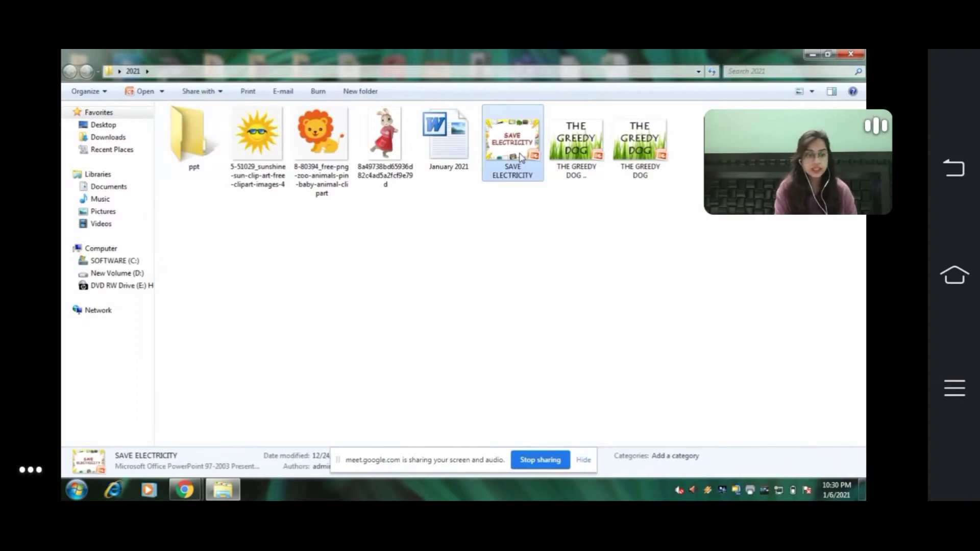
left_click(581, 133, "ctrl")
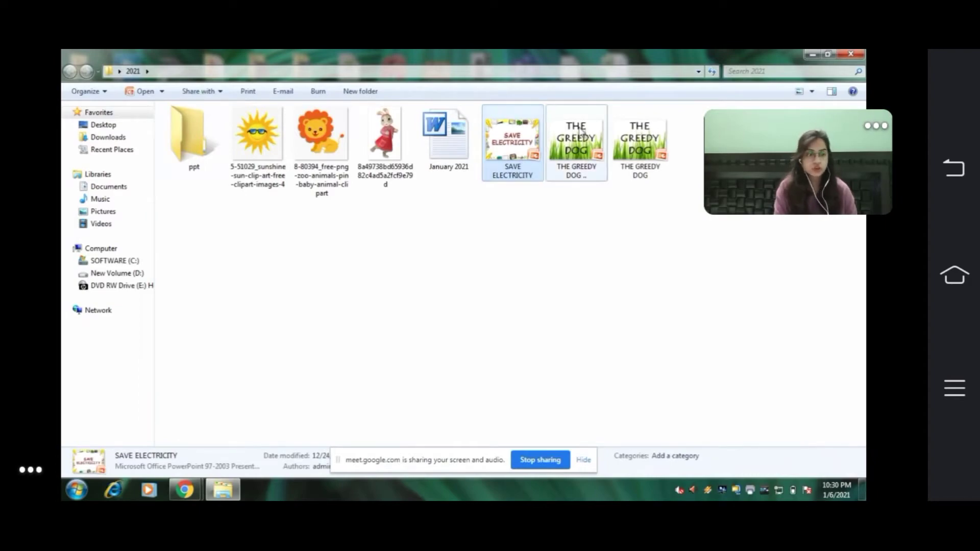
left_click(631, 140, "ctrl")
left_click_drag(526, 146, 206, 156)
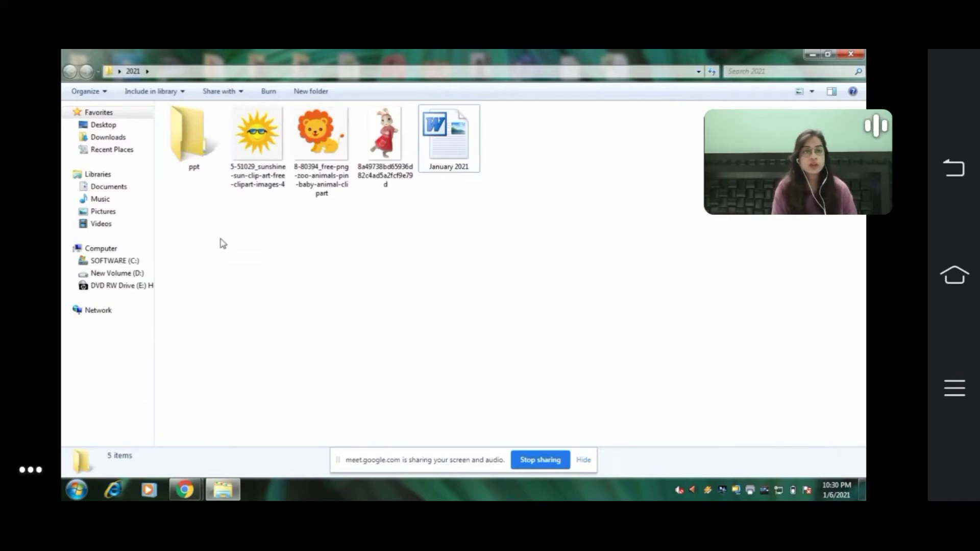
Step: Create a subfolder named pictures inside the 2021 folder
right_click(222, 244)
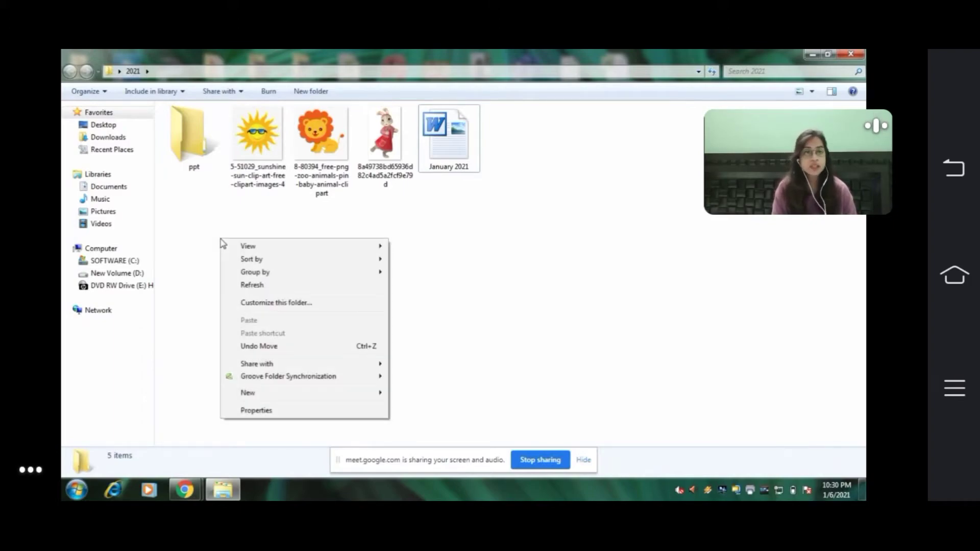
mouse_move(259, 392)
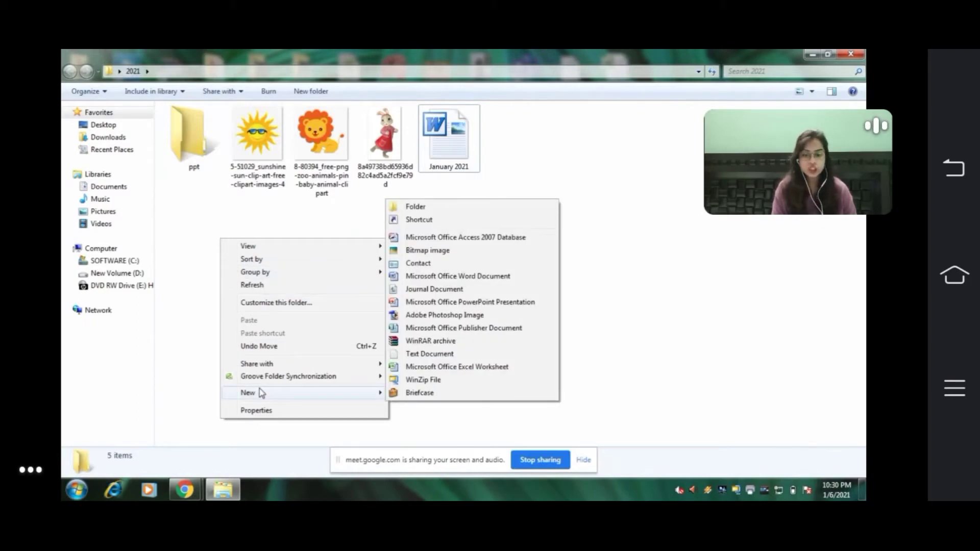
left_click(414, 208)
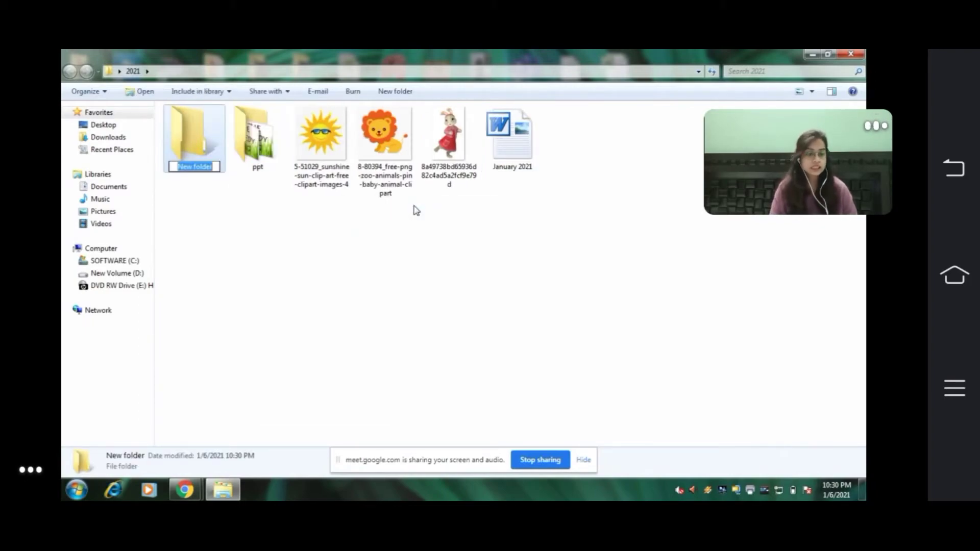
type("pic")
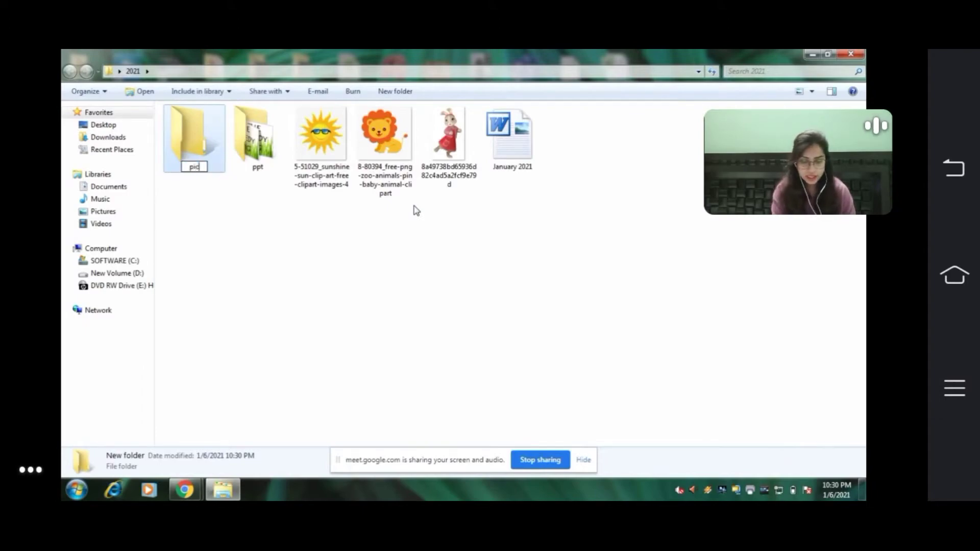
type("tures")
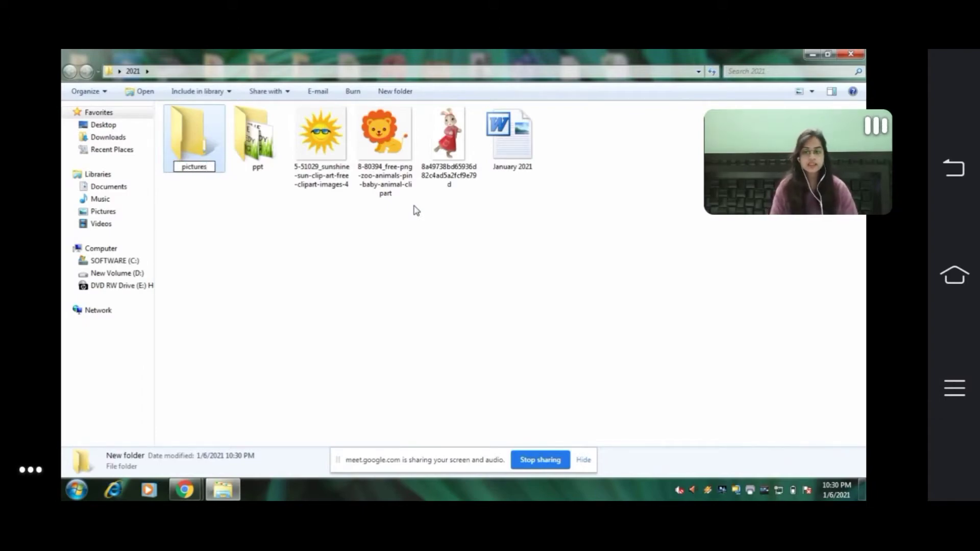
key("Return")
Step: Move the sun, lion and rabbit images together into the pictures subfolder, and close the 2021 folder window
left_click(327, 145)
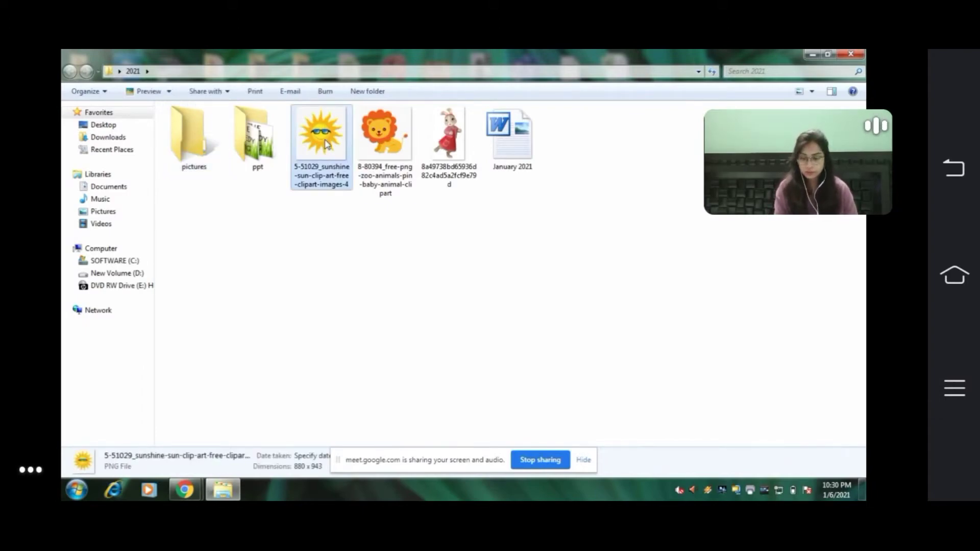
left_click(390, 149, "ctrl")
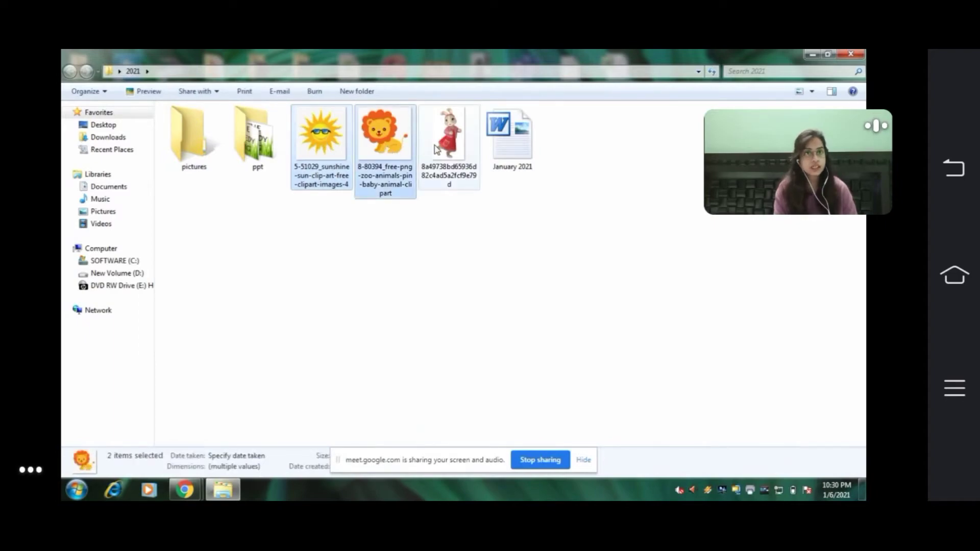
left_click(437, 149, "ctrl")
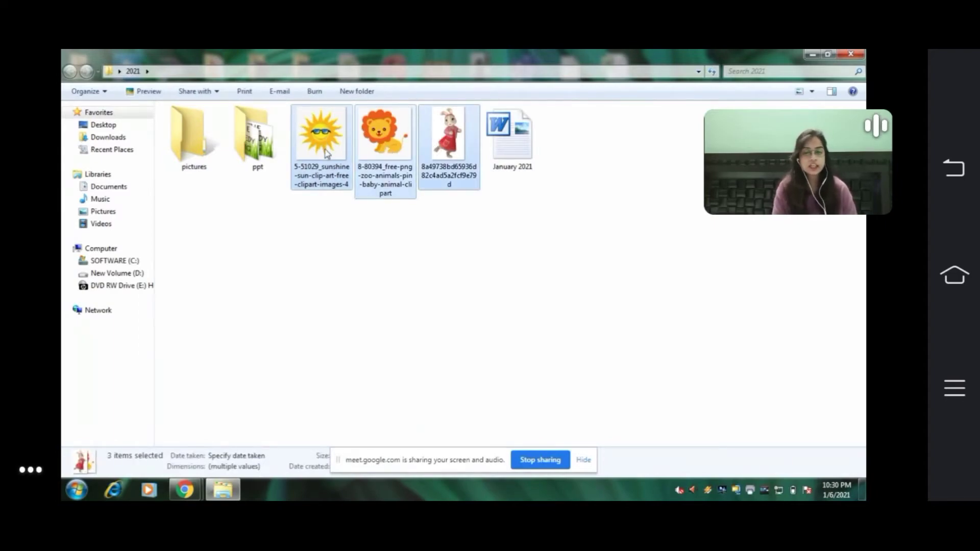
left_click_drag(324, 150, 185, 161)
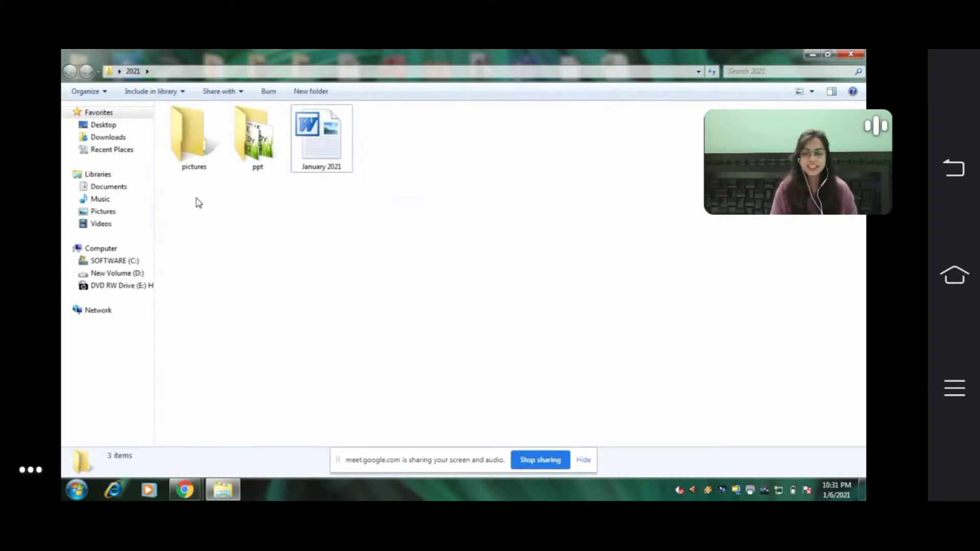
left_click(855, 56)
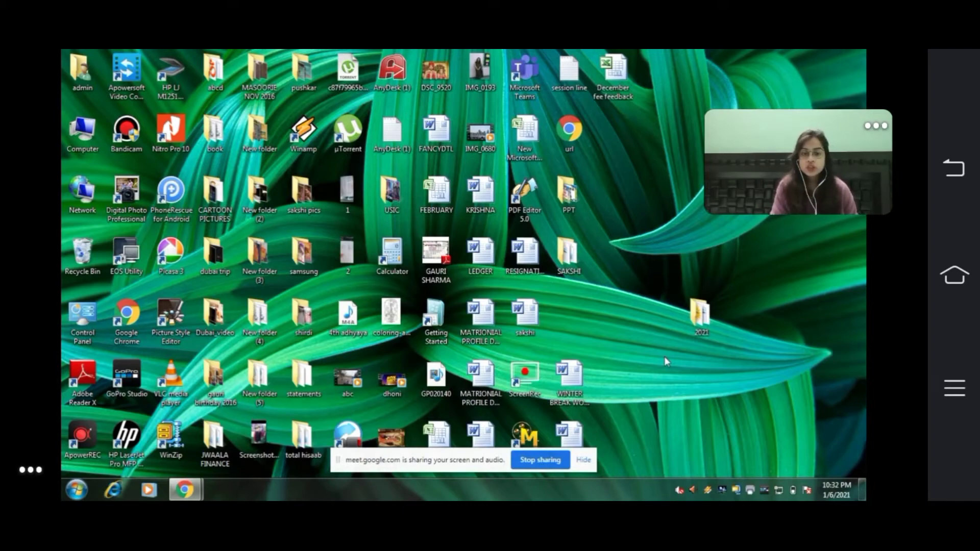
Step: Open Computer and browse the Desktop, Documents and Downloads locations, returning to the Desktop listing
double_click(82, 130)
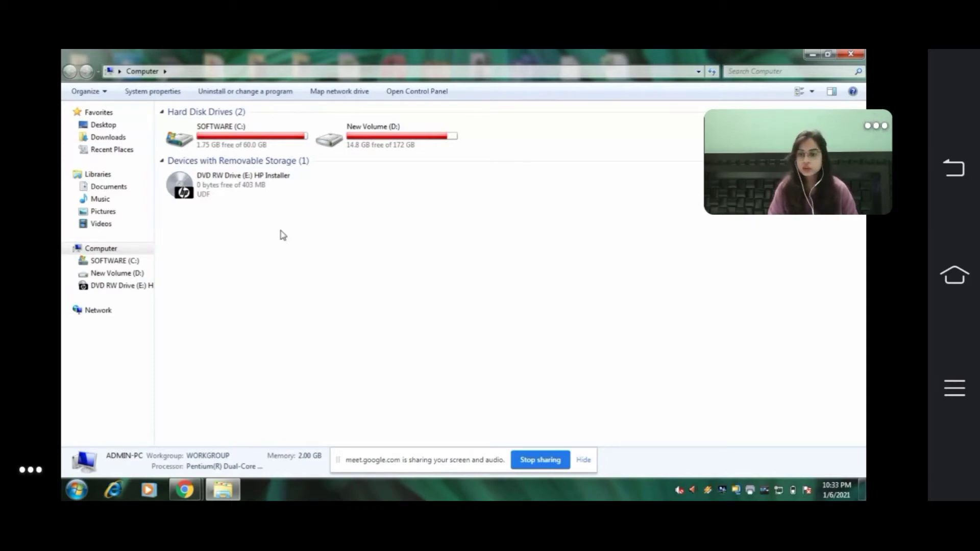
left_click(121, 129)
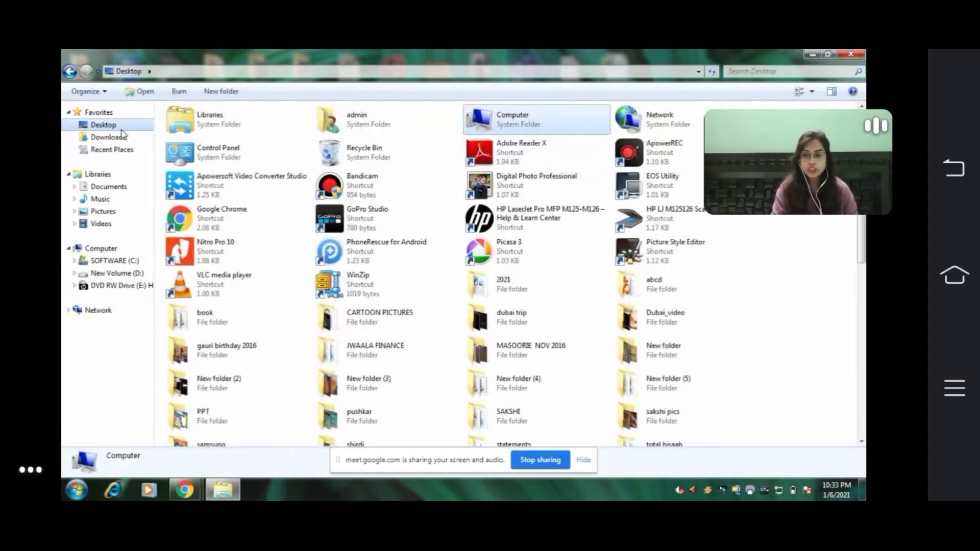
left_click(116, 190)
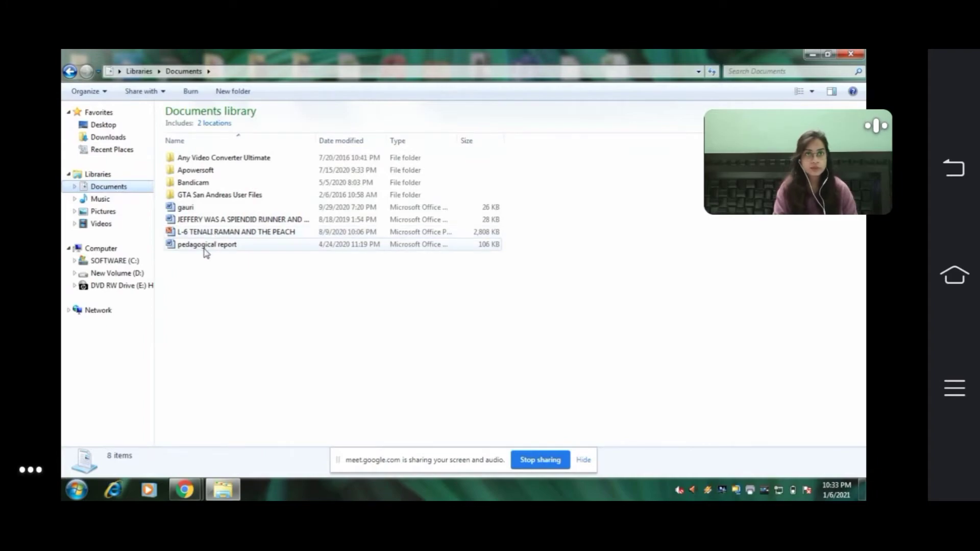
left_click(110, 141)
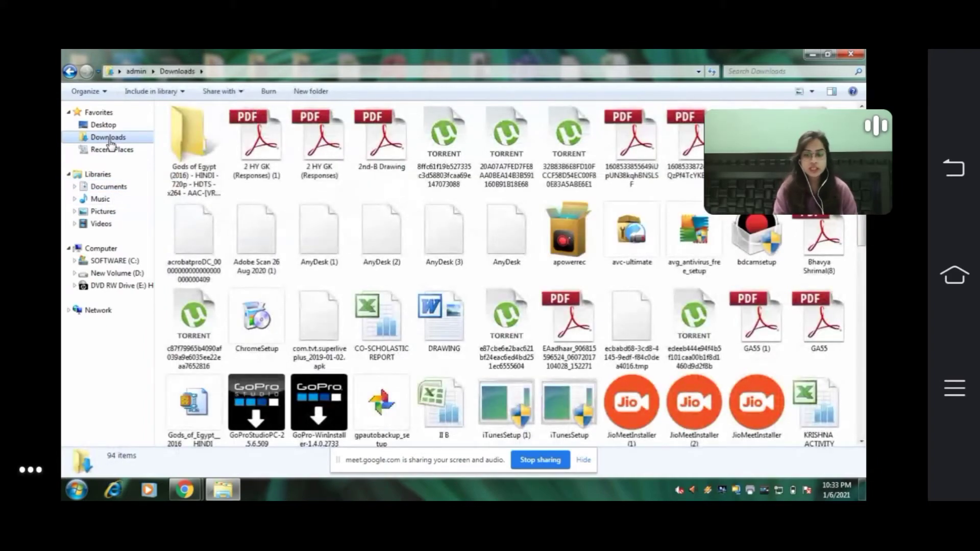
left_click(110, 130)
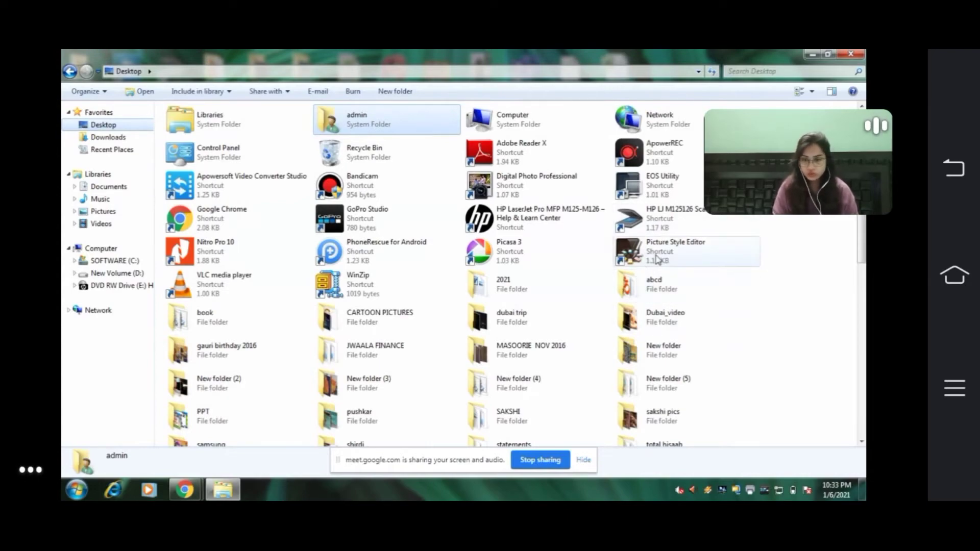
Step: Search the Desktop location for 2021 and open the 2021 folder from the results
mouse_move(648, 291)
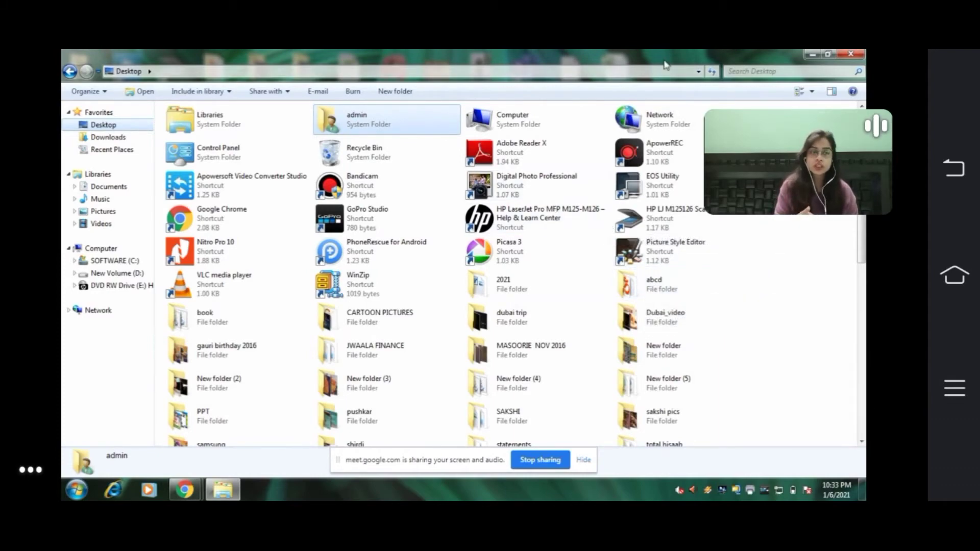
left_click(744, 72)
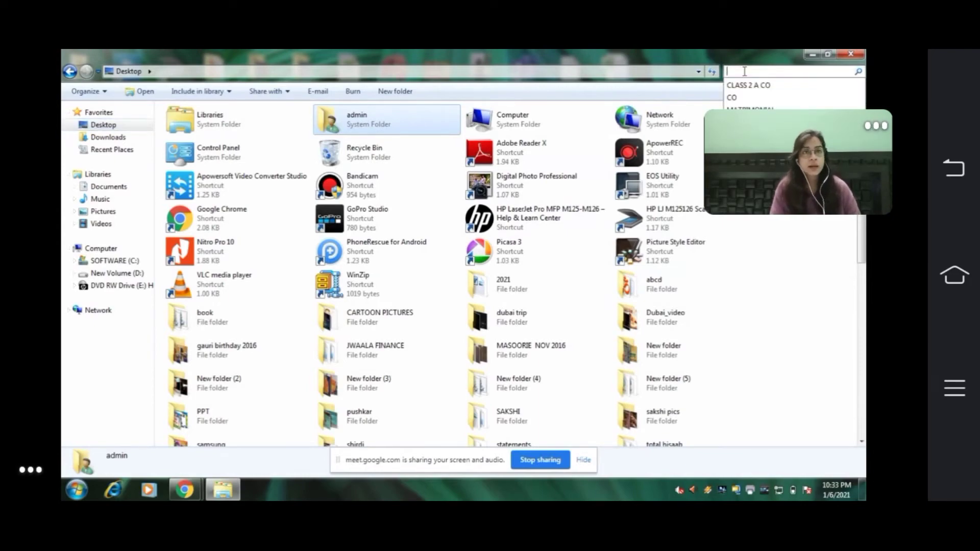
type("2021")
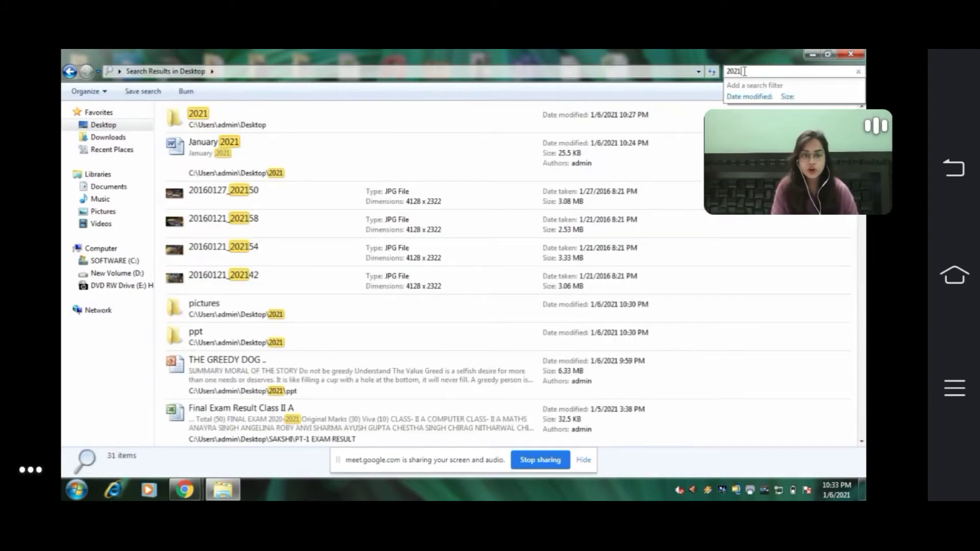
left_click(271, 124)
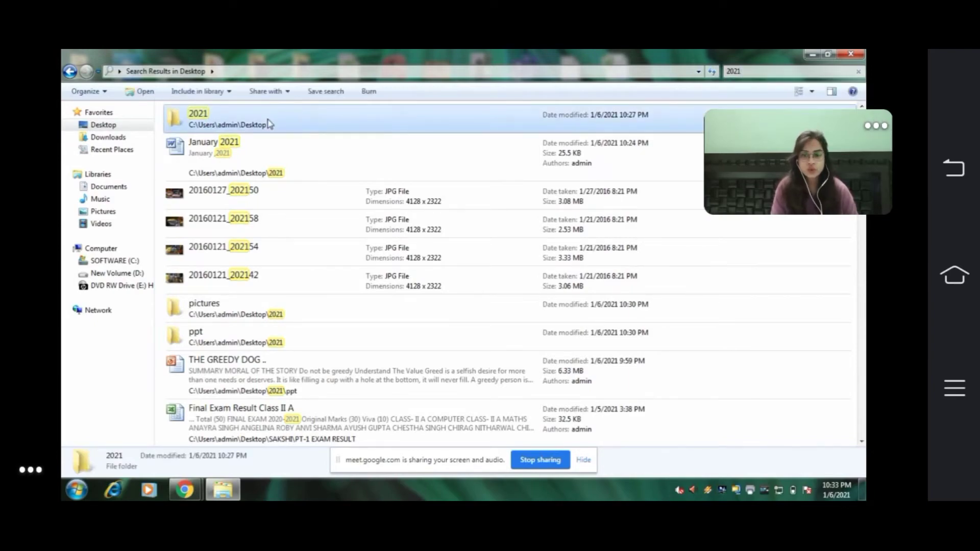
double_click(270, 124)
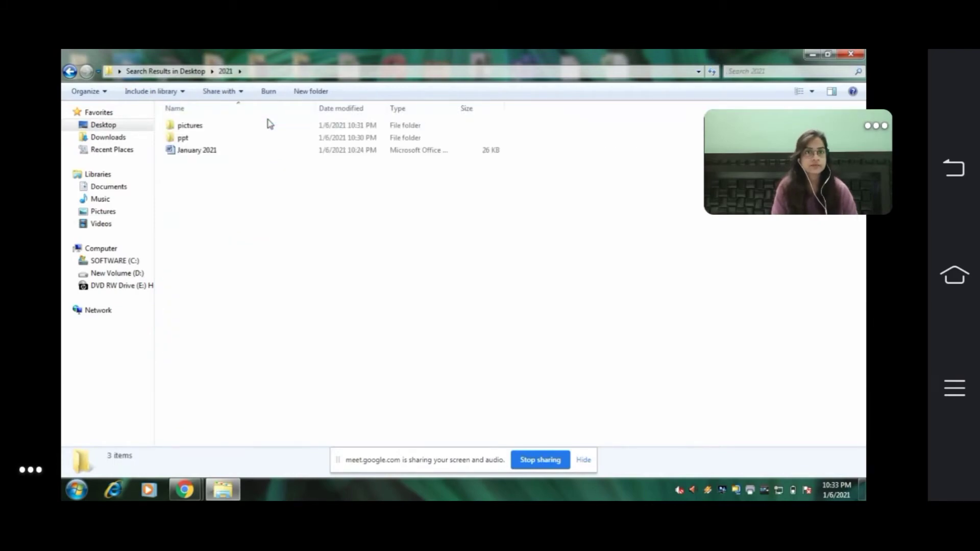
Step: Open the pictures subfolder inside the 2021 folder
left_click(205, 133)
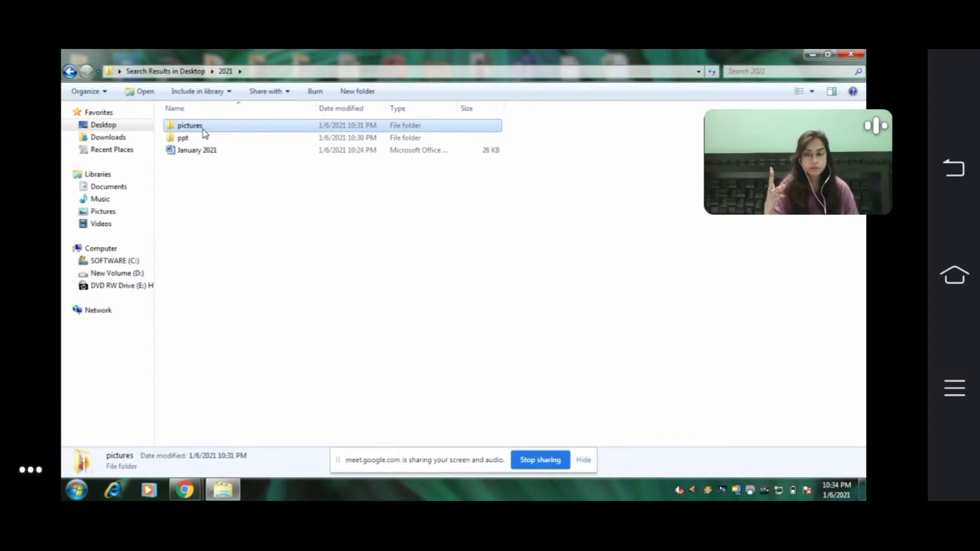
right_click(204, 133)
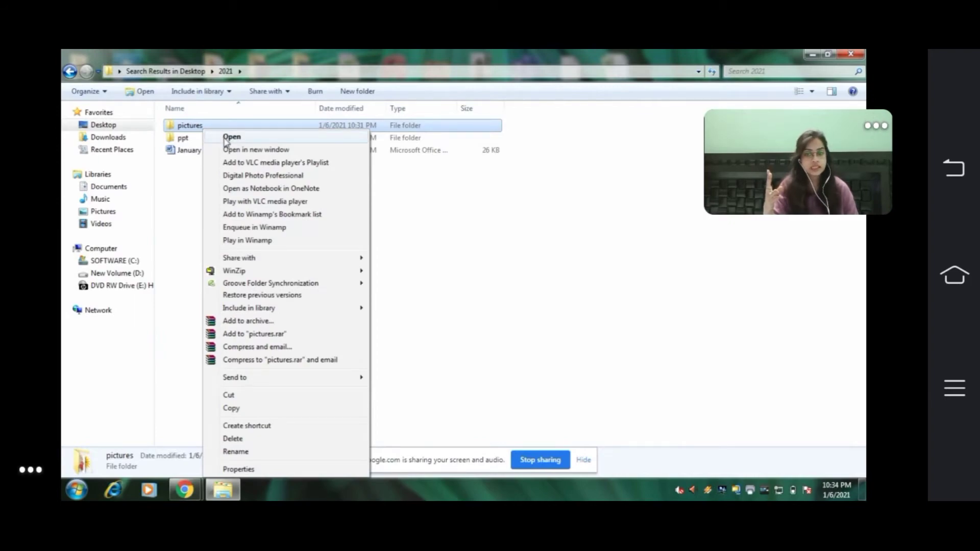
left_click(226, 138)
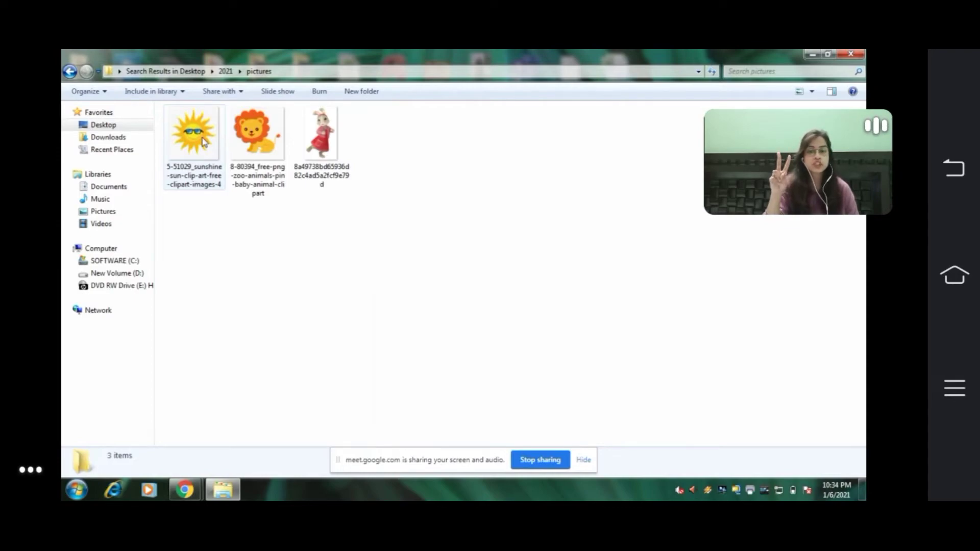
Step: View the lion image in the photo viewer, and close both the viewer and the folder window
left_click(238, 141)
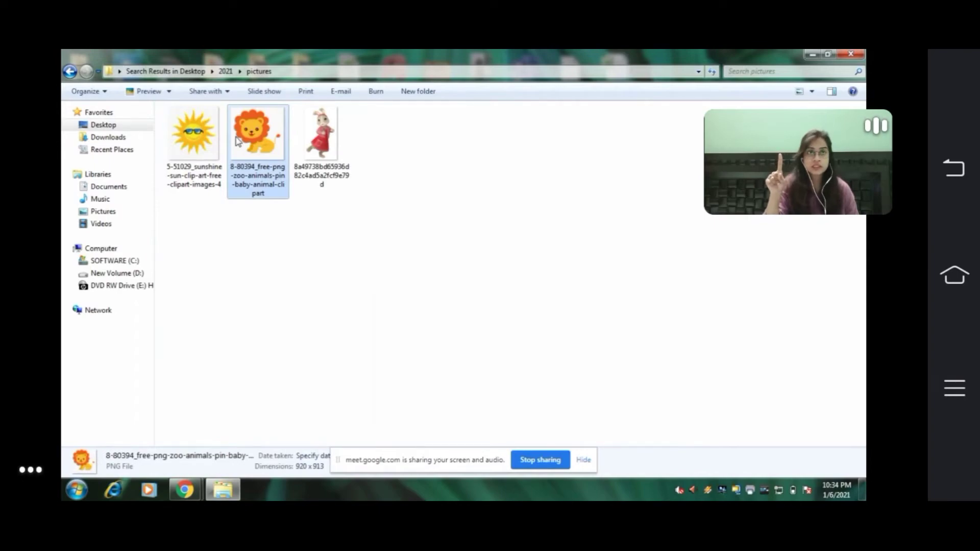
right_click(238, 141)
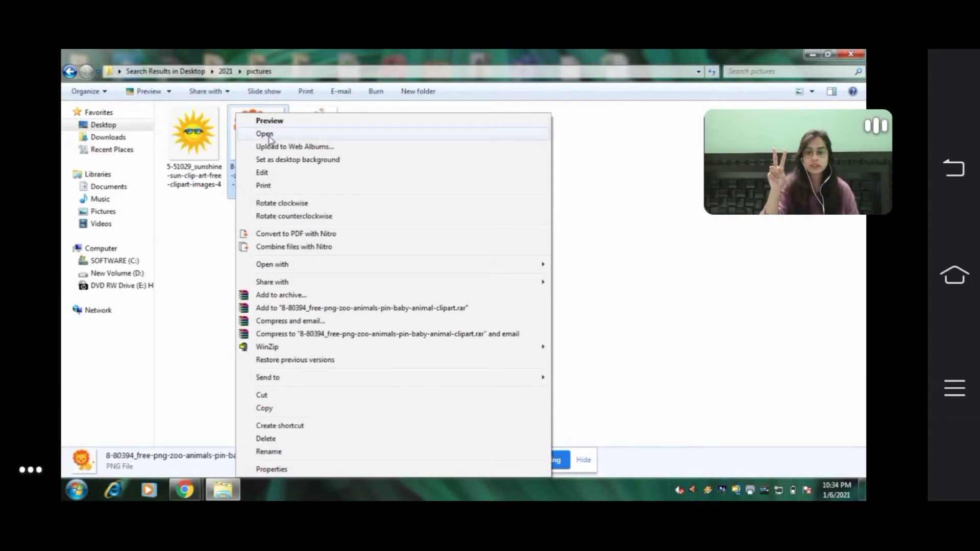
left_click(181, 252)
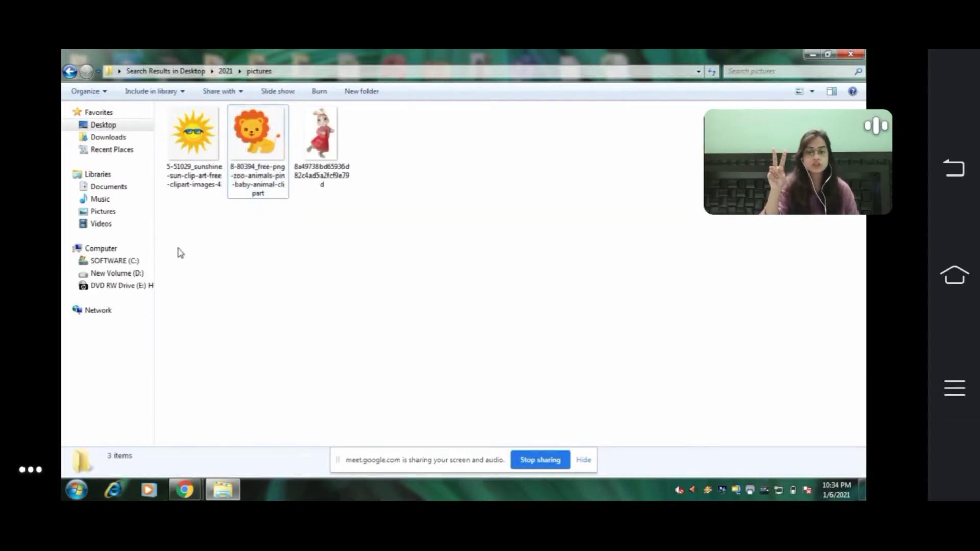
double_click(269, 138)
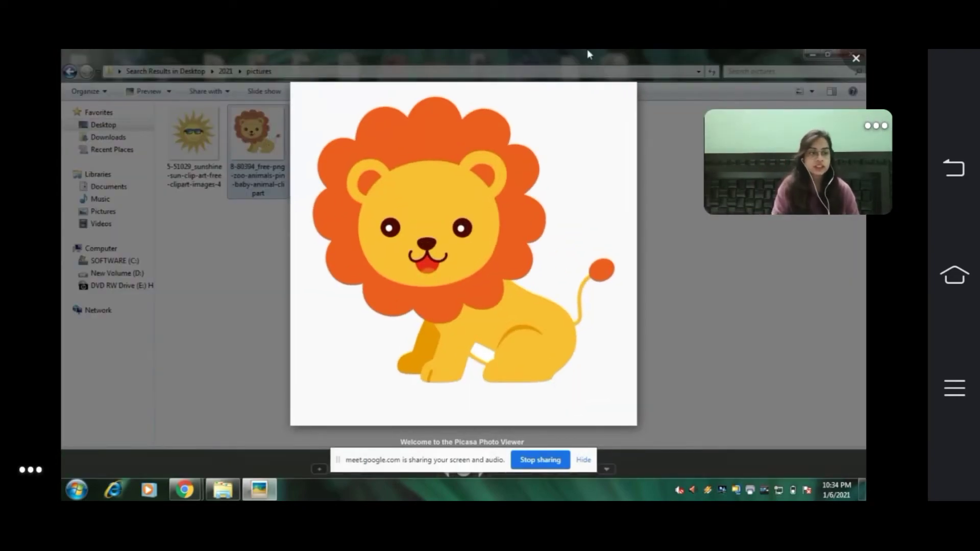
left_click(856, 60)
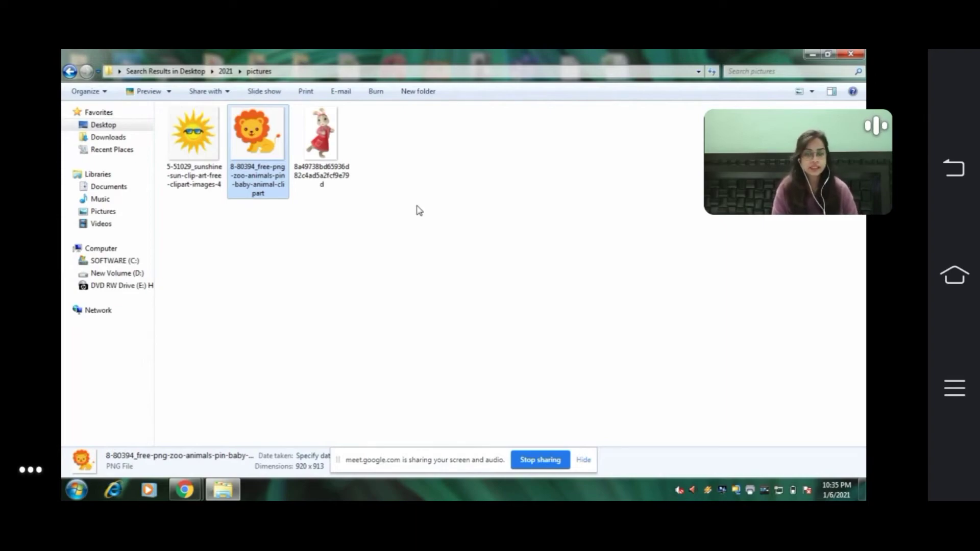
left_click(849, 53)
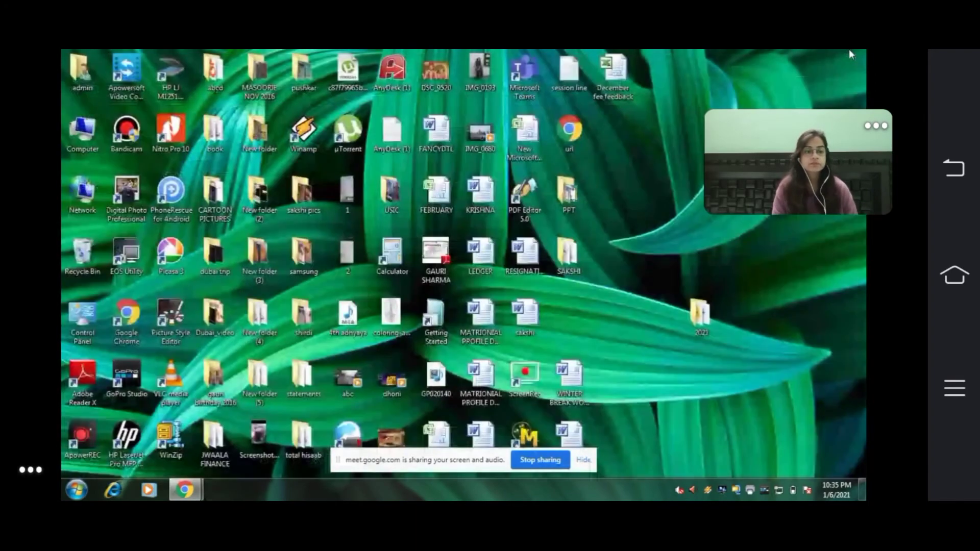
Step: Create a Microsoft Office Word document on the desktop, named with a first name followed by a space and twelve 1s
right_click(658, 127)
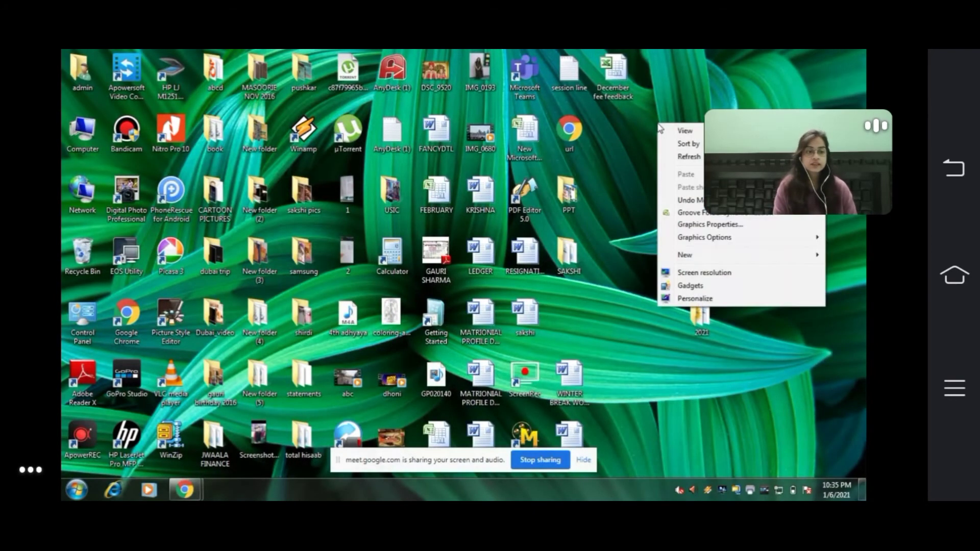
mouse_move(685, 259)
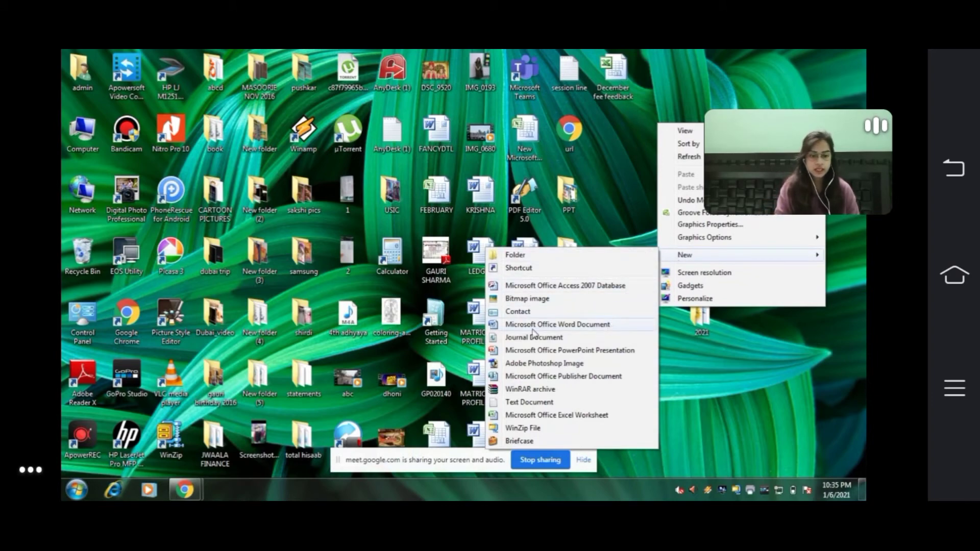
left_click(559, 326)
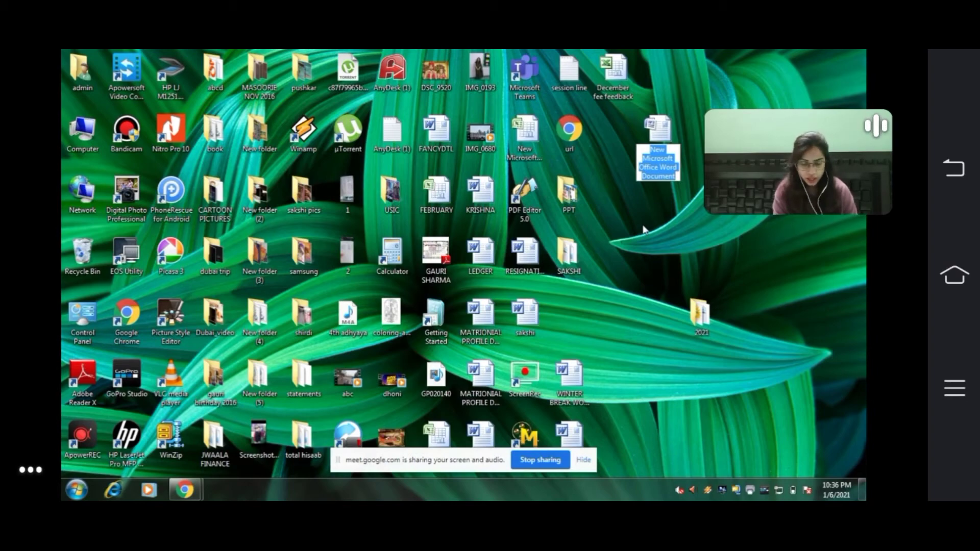
type("sakshi")
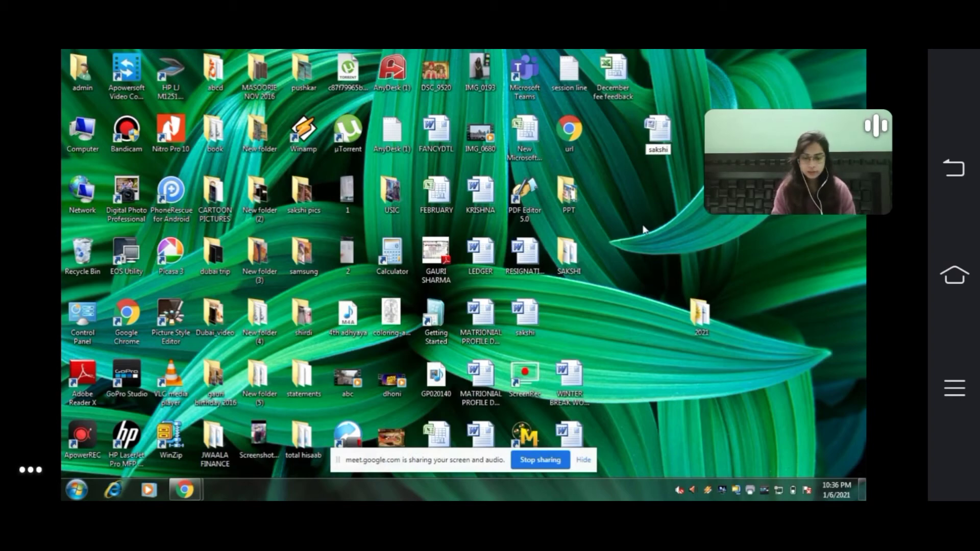
type(" 11111")
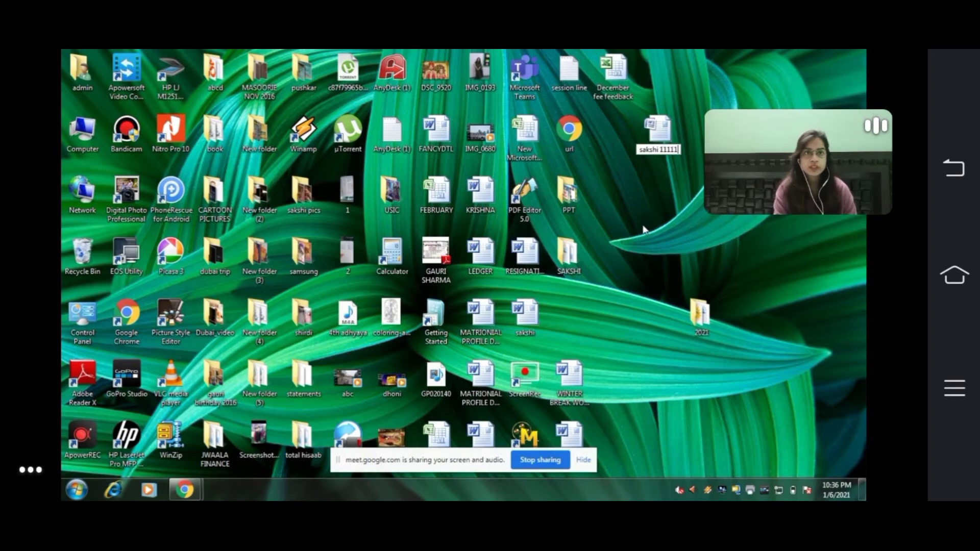
type("1111111")
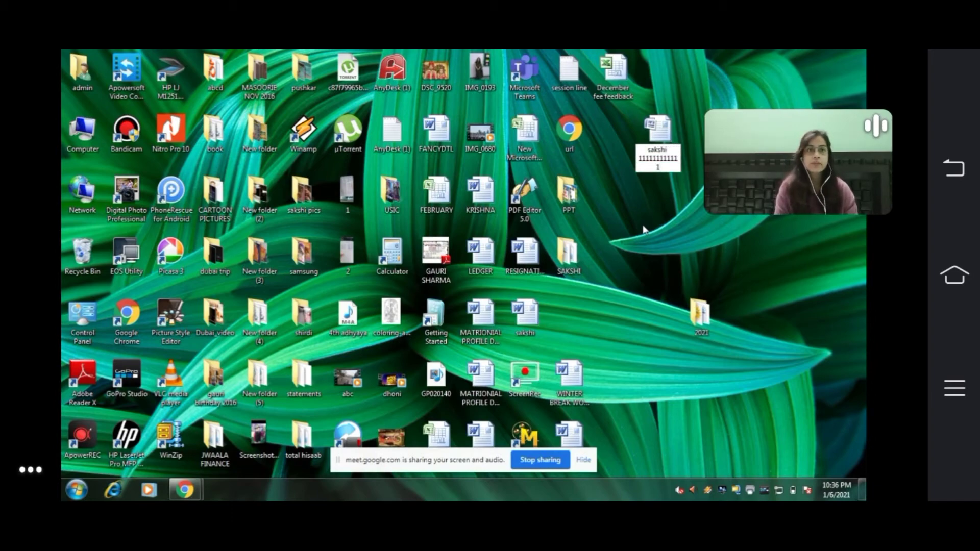
key("Return")
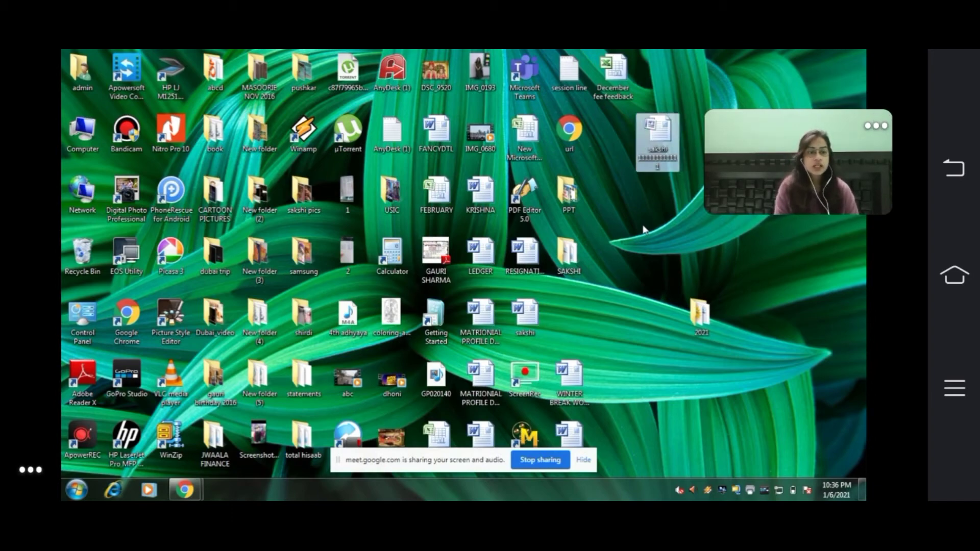
Step: Open the new Word document from the desktop and enter the text "jhsjdsdhfjhfksjfhdjfhdkhfdhfhdhhfdh"
double_click(660, 131)
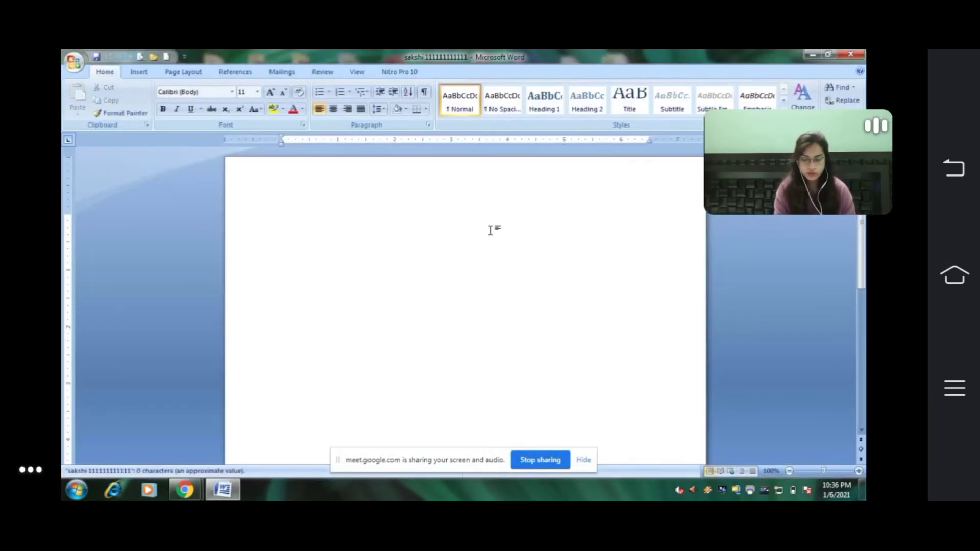
type("jhsjd")
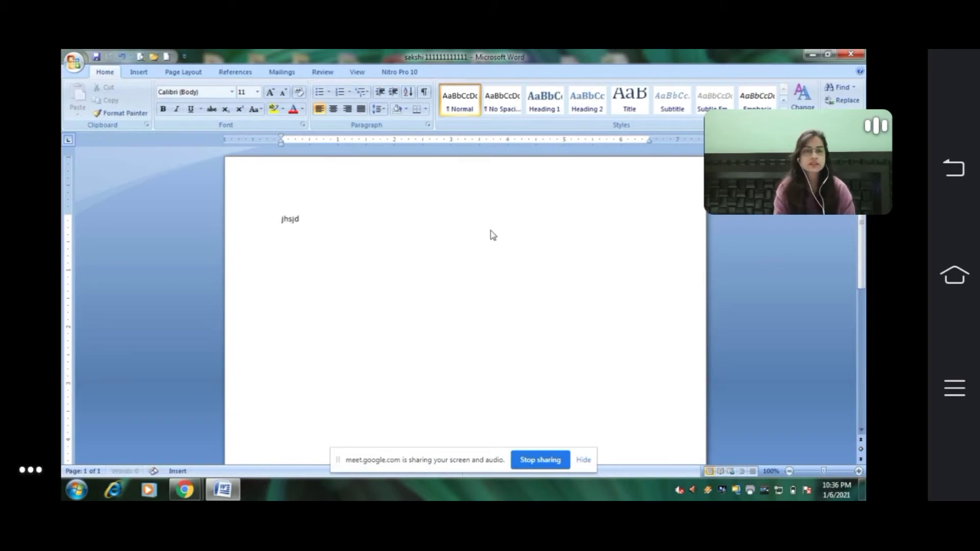
type("sdhfjhfksjfhdjfhdkhfdhfhdhhfdh")
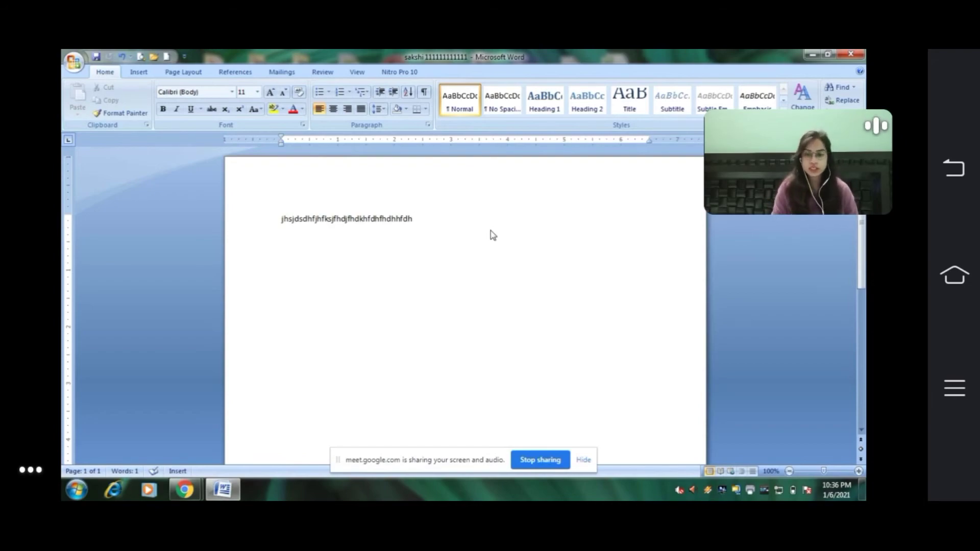
Step: Save the document under the same file name as a Word Document in the Documents library, and close Word
left_click(75, 64)
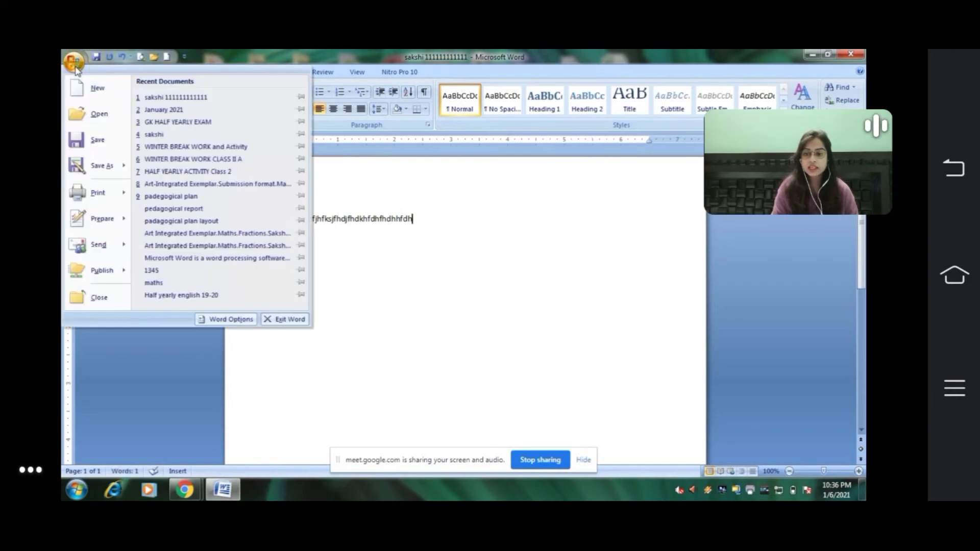
left_click(102, 169)
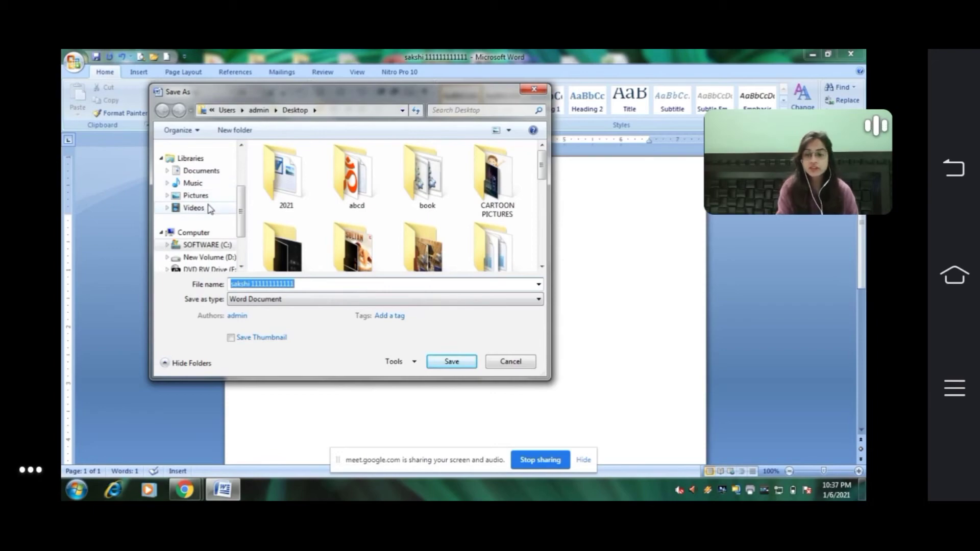
left_click(205, 173)
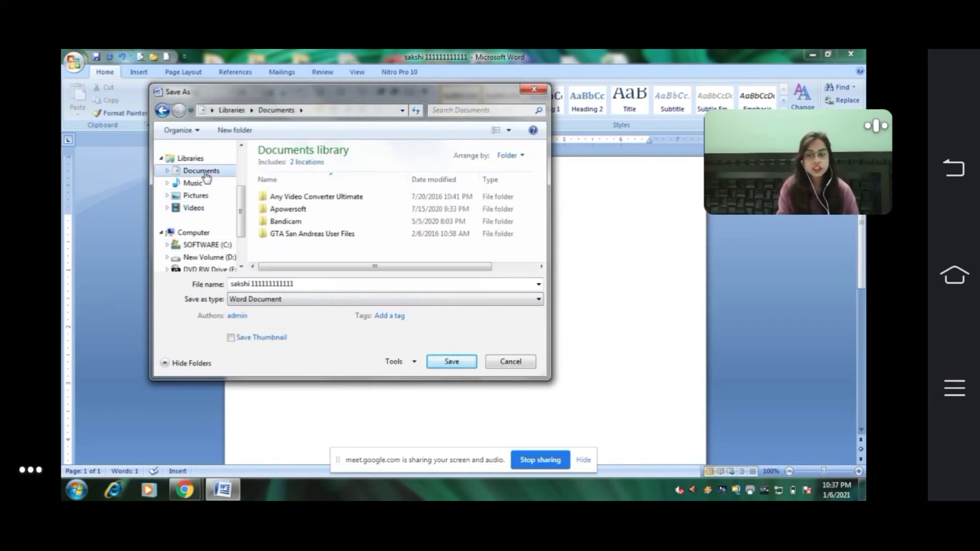
left_click(451, 362)
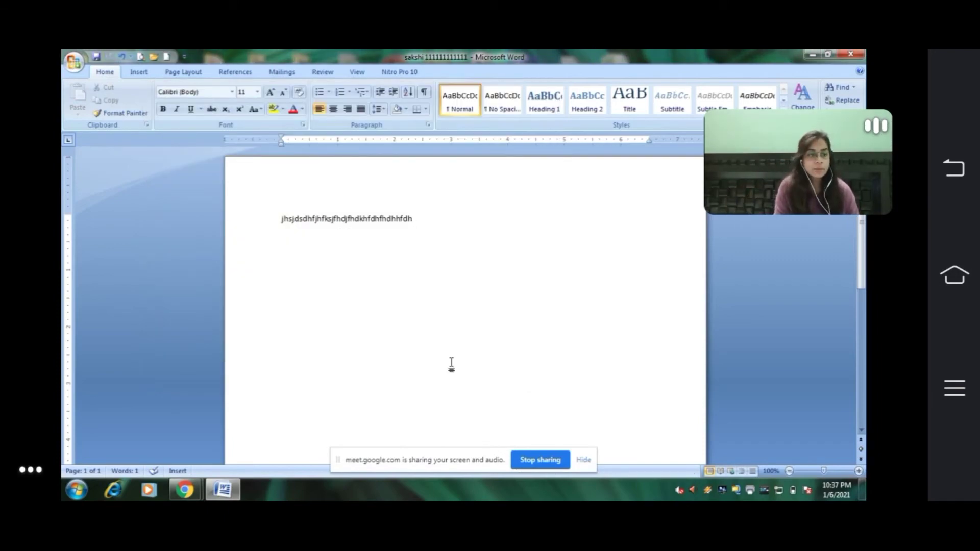
left_click(847, 53)
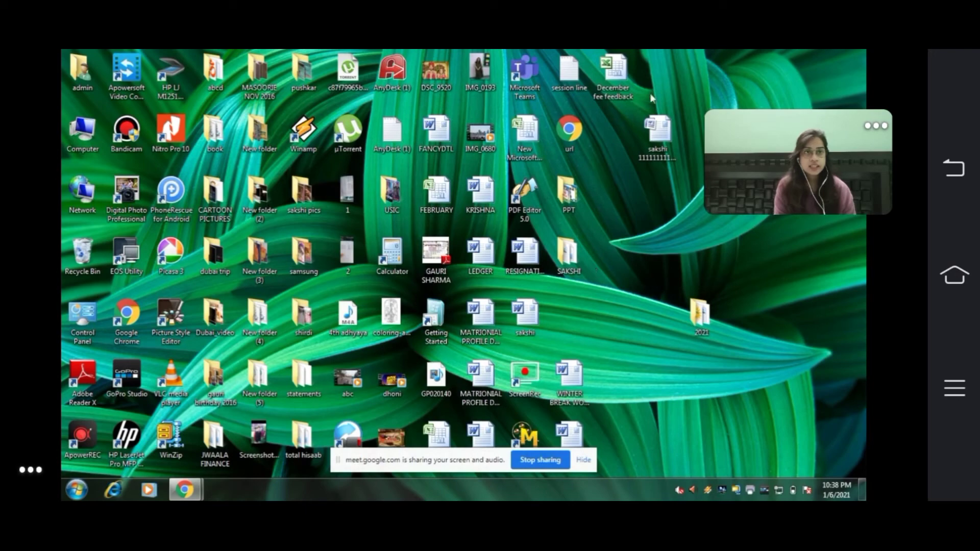
Step: Compare the desktop copy of the document with the copy in the Documents library, opening and closing each, and close the library window
double_click(659, 133)
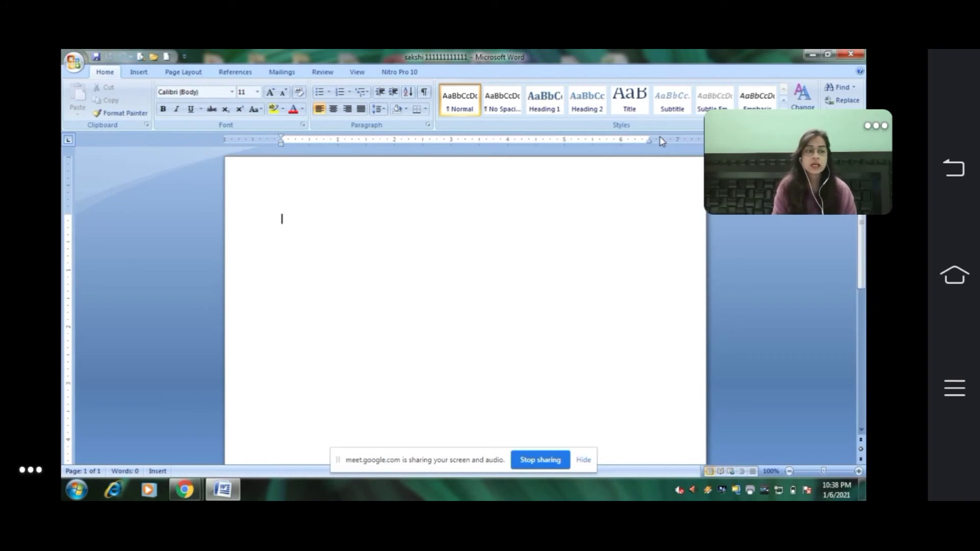
left_click(856, 54)
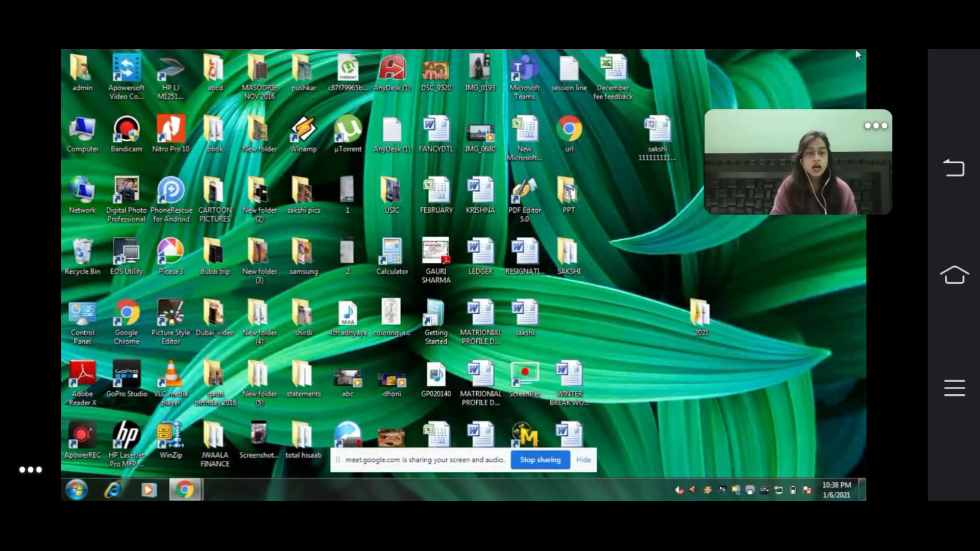
double_click(90, 143)
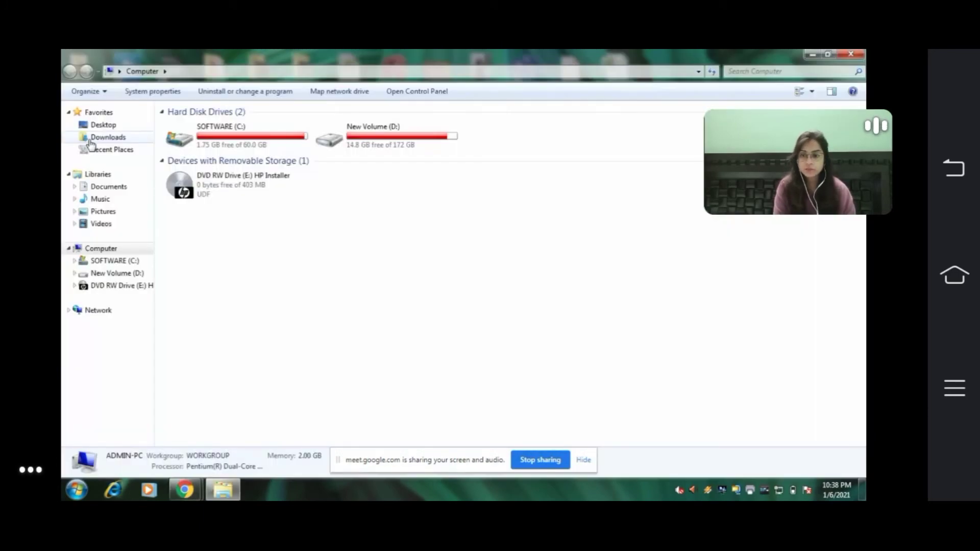
left_click(109, 188)
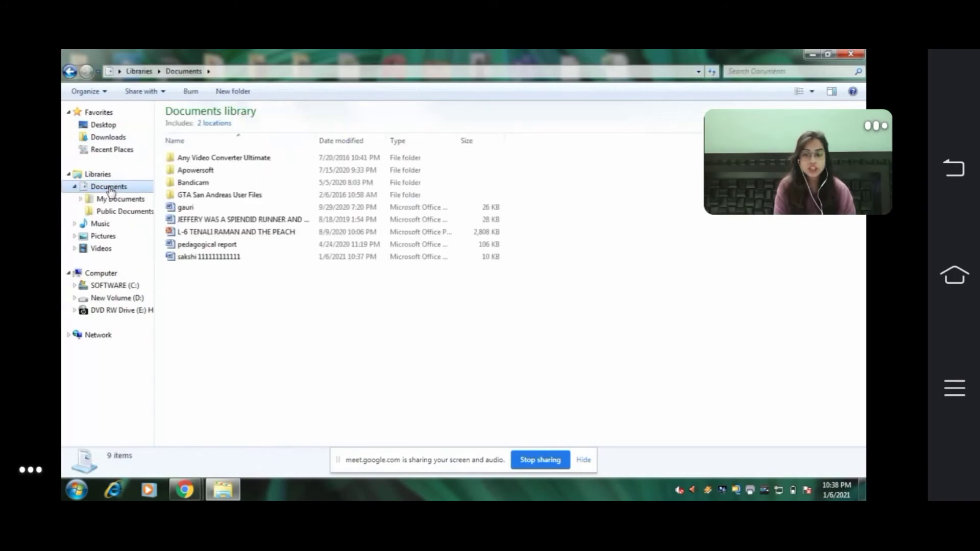
double_click(194, 257)
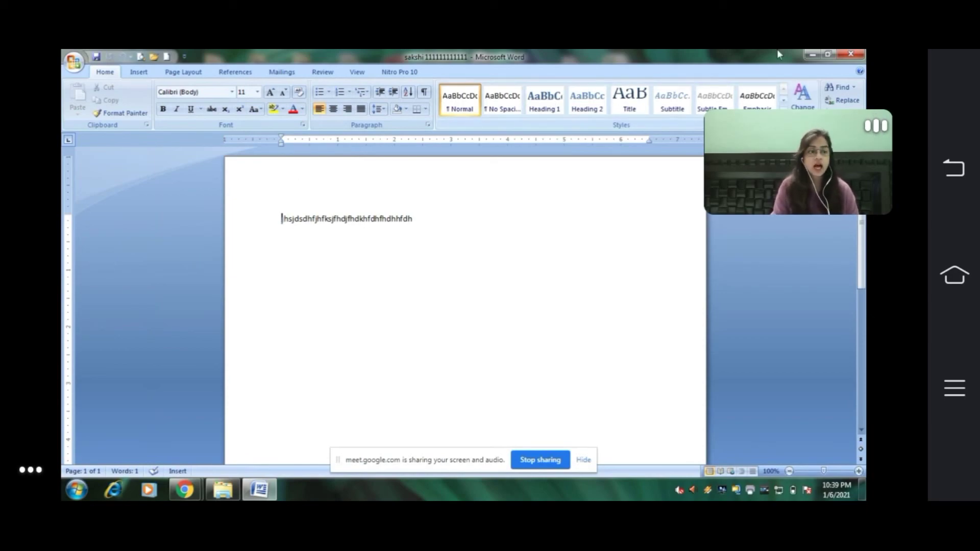
left_click(856, 54)
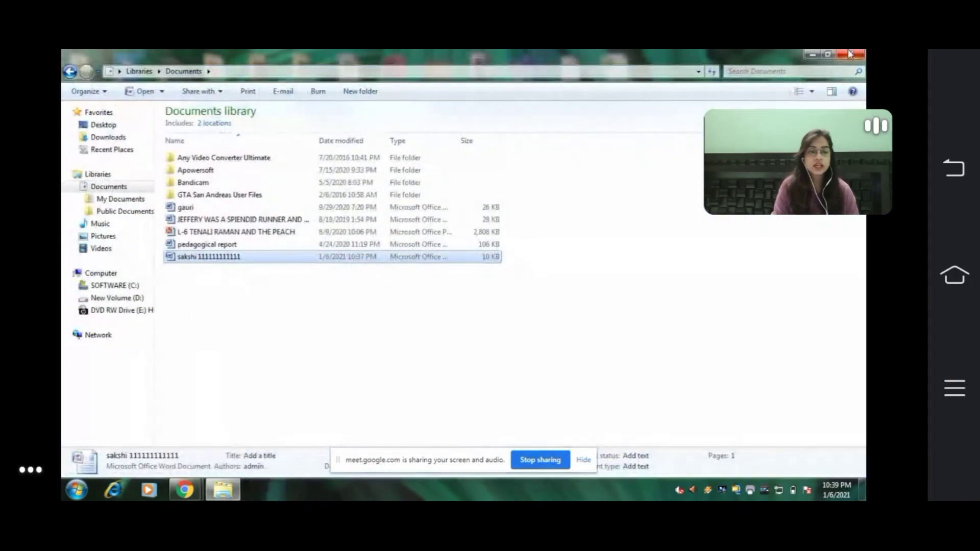
left_click(852, 54)
Step: Create a Microsoft Office PowerPoint presentation on the desktop, keep its default name, and open it
right_click(697, 163)
mouse_move(730, 300)
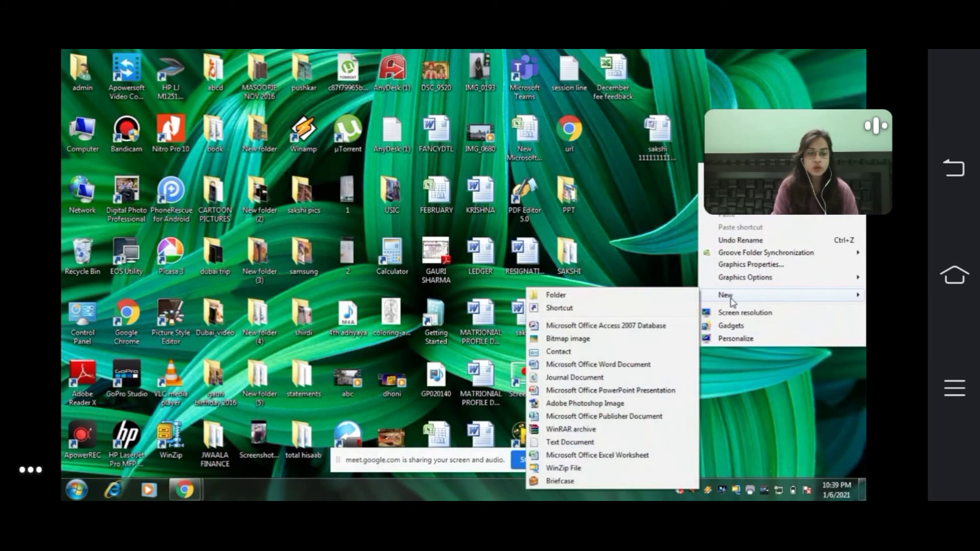
left_click(592, 390)
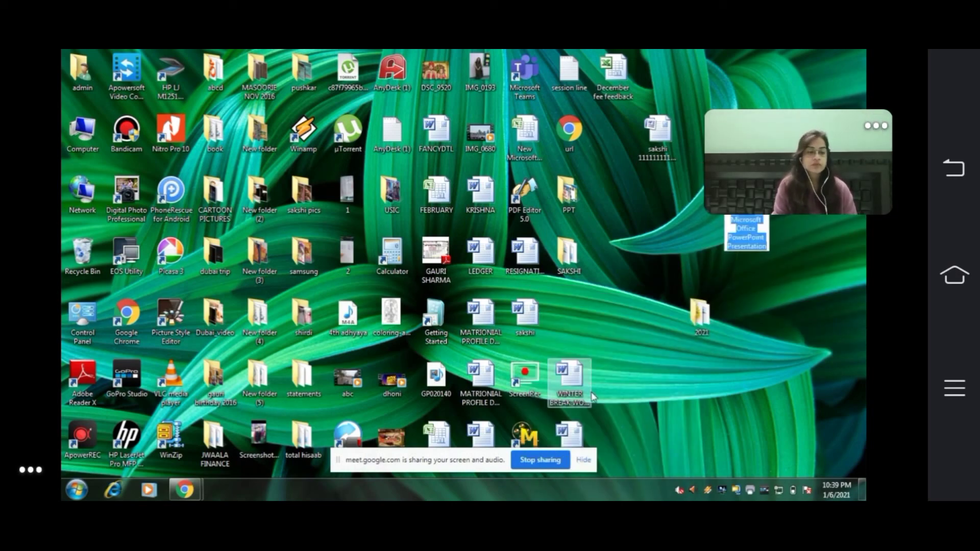
key("Return")
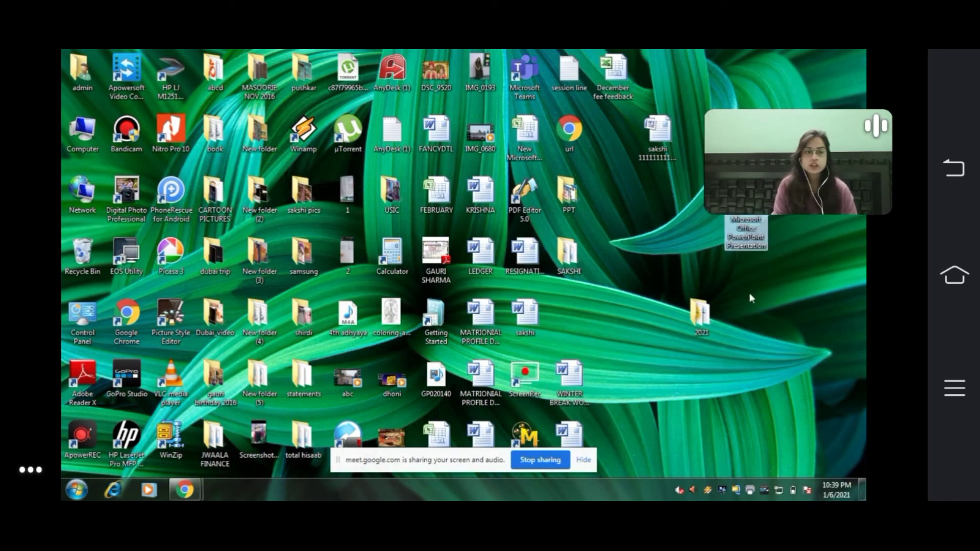
double_click(746, 225)
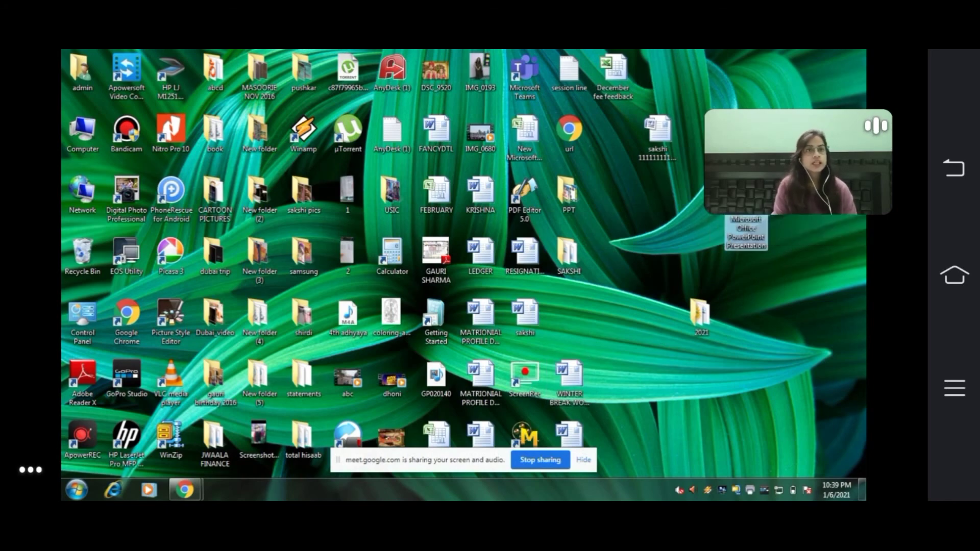